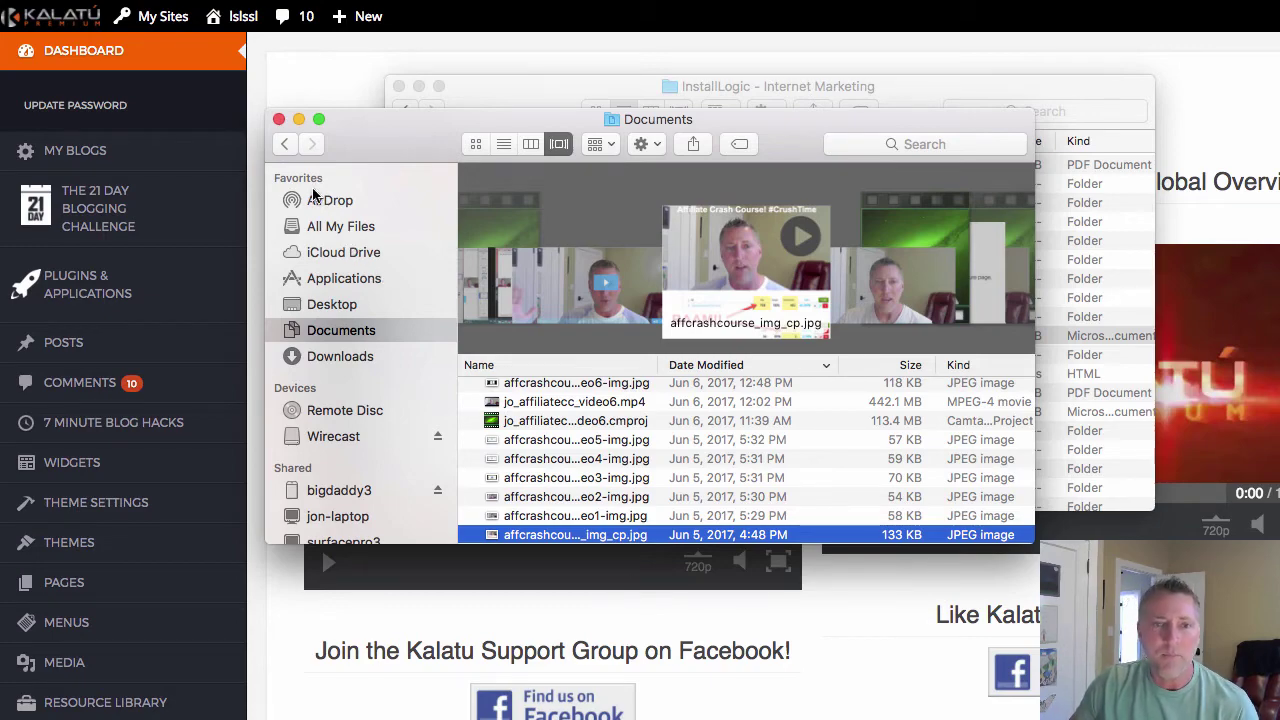
Close both open file windows and open the blog's Backup page from the Global Settings
left_click(279, 119)
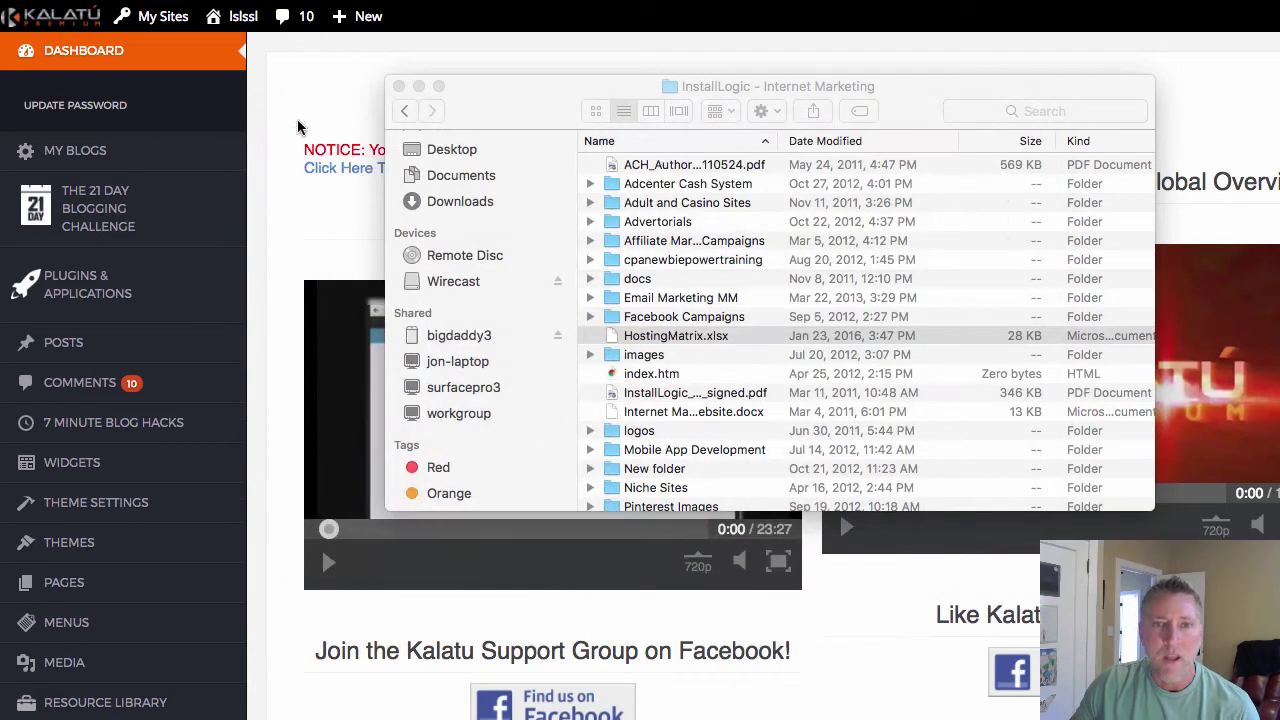
left_click(399, 87)
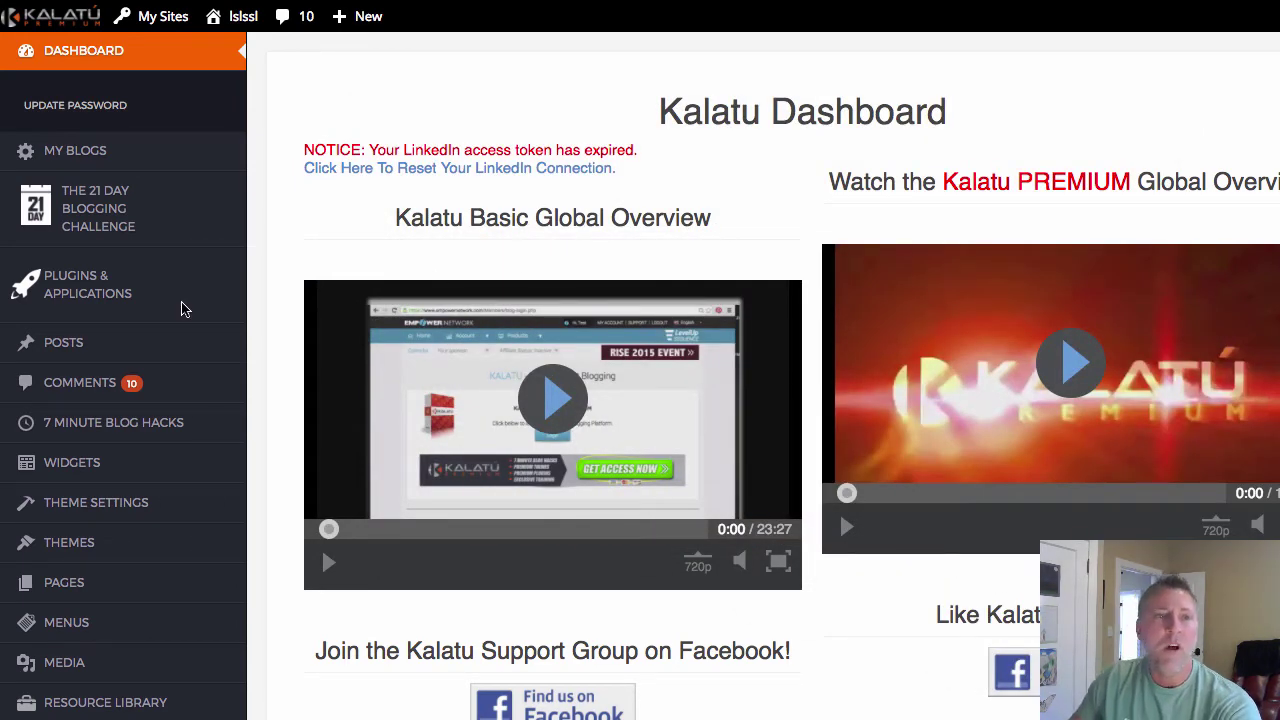
scroll(141, 325, "down", 5)
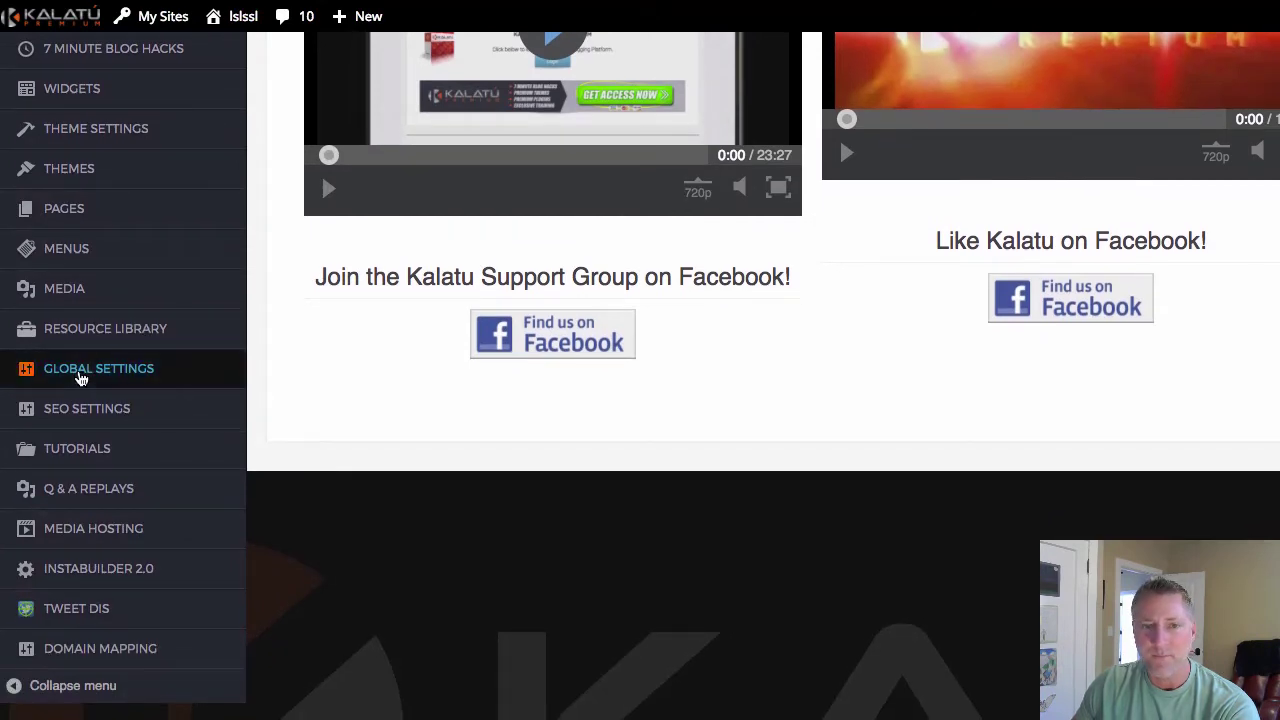
left_click(81, 378)
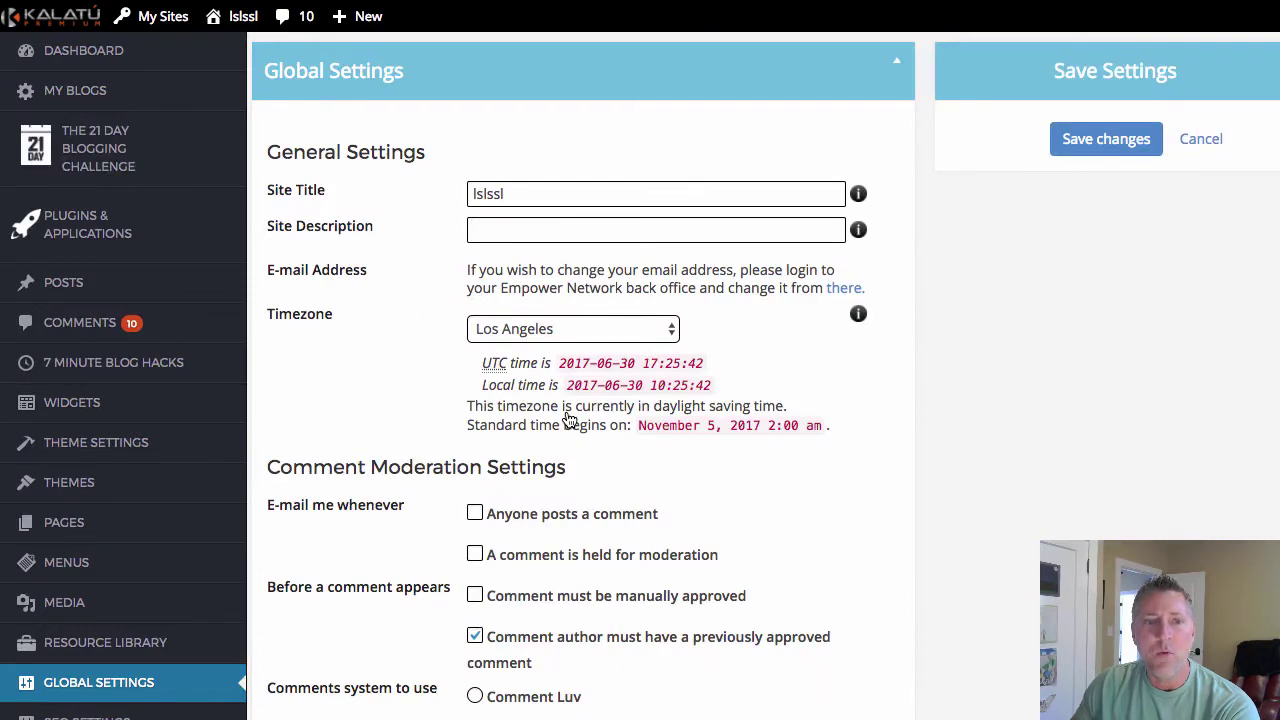
scroll(567, 420, "down", 15)
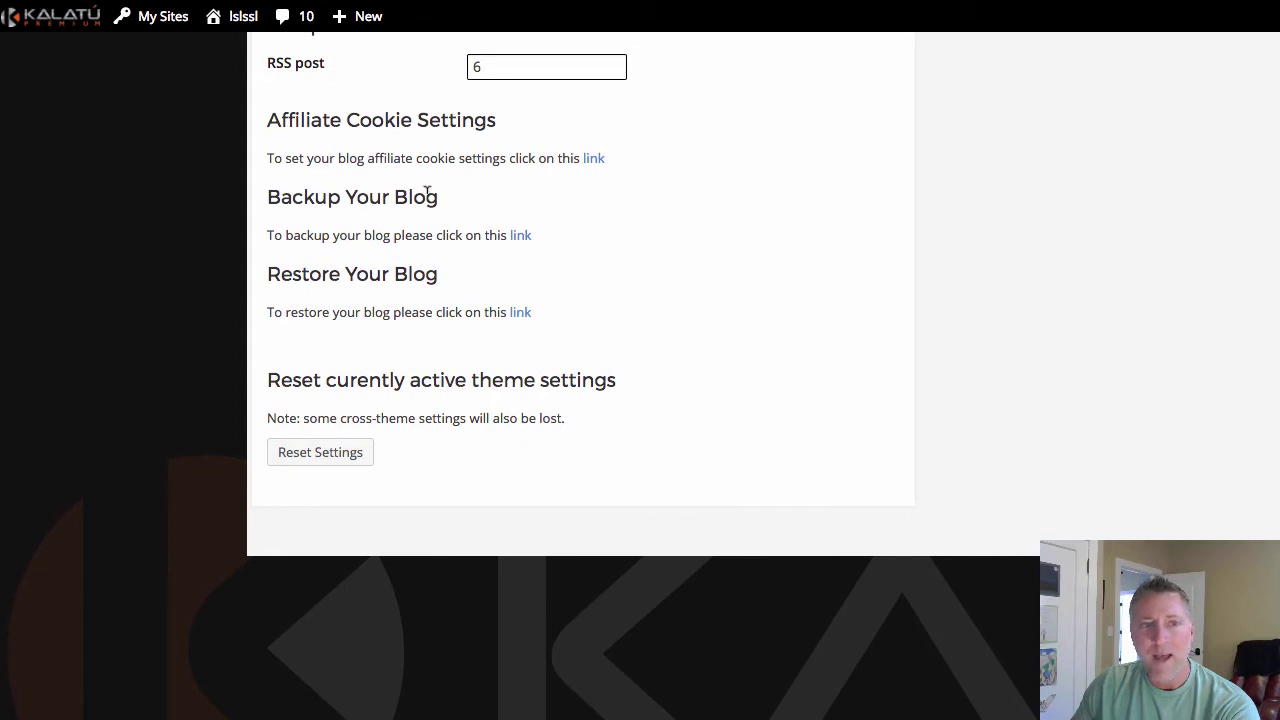
left_click(521, 240)
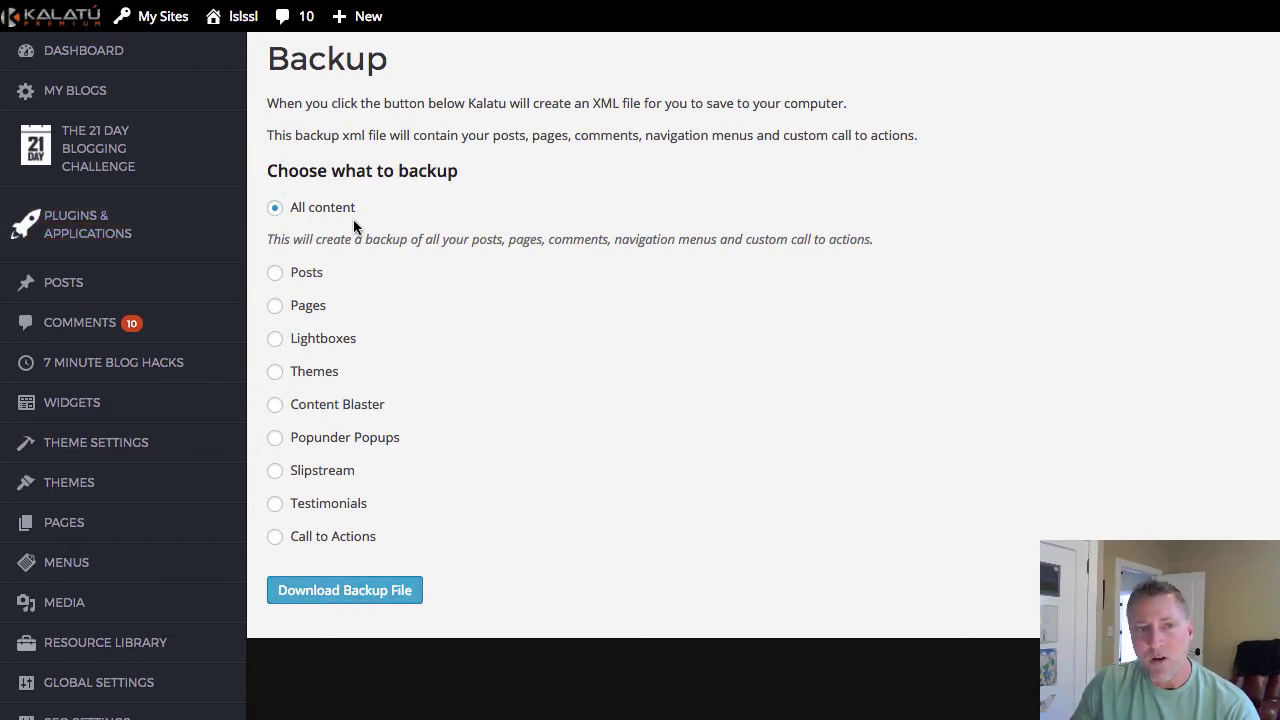
Choose Posts as the content to back up, leaving its category filter empty
left_click(276, 273)
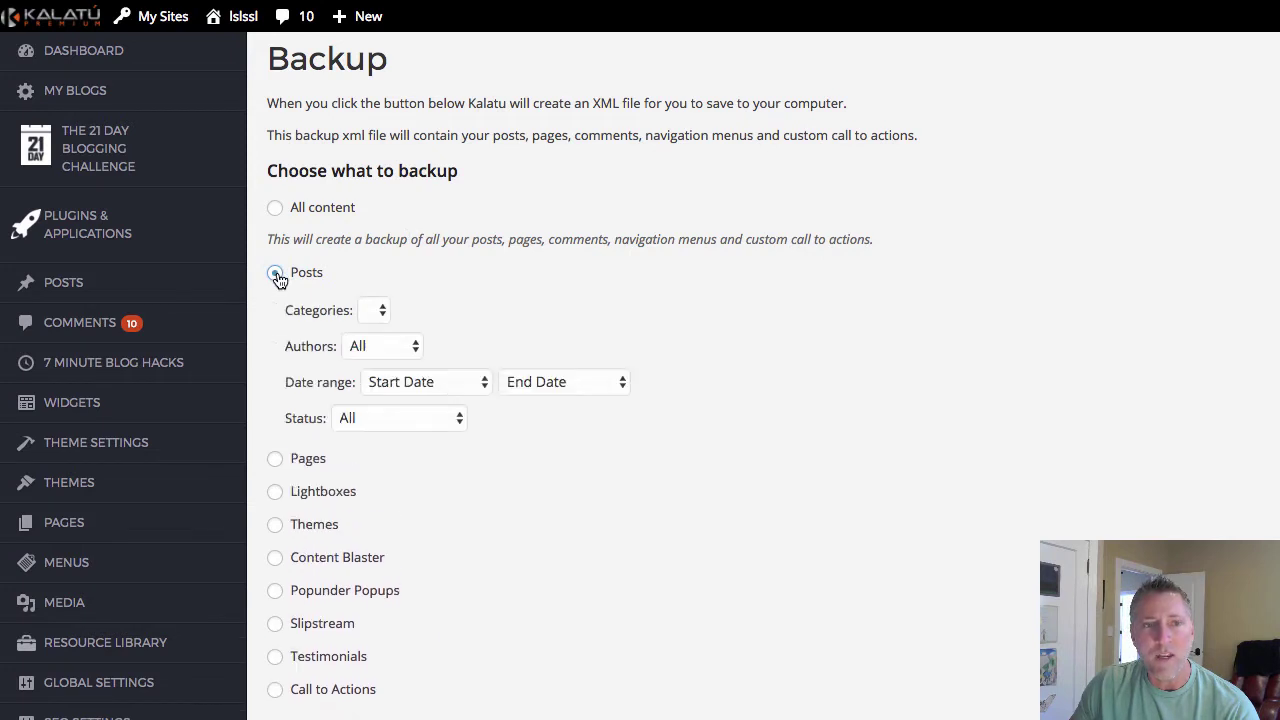
left_click(291, 458)
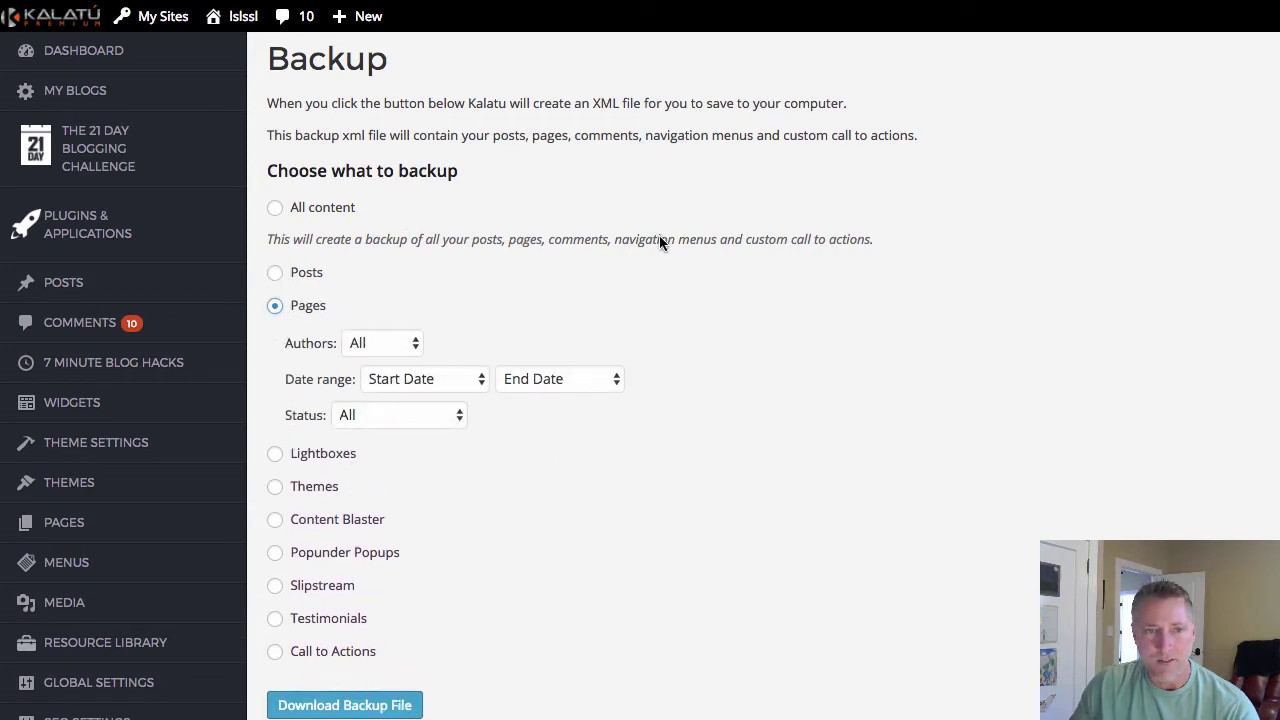
left_click(275, 273)
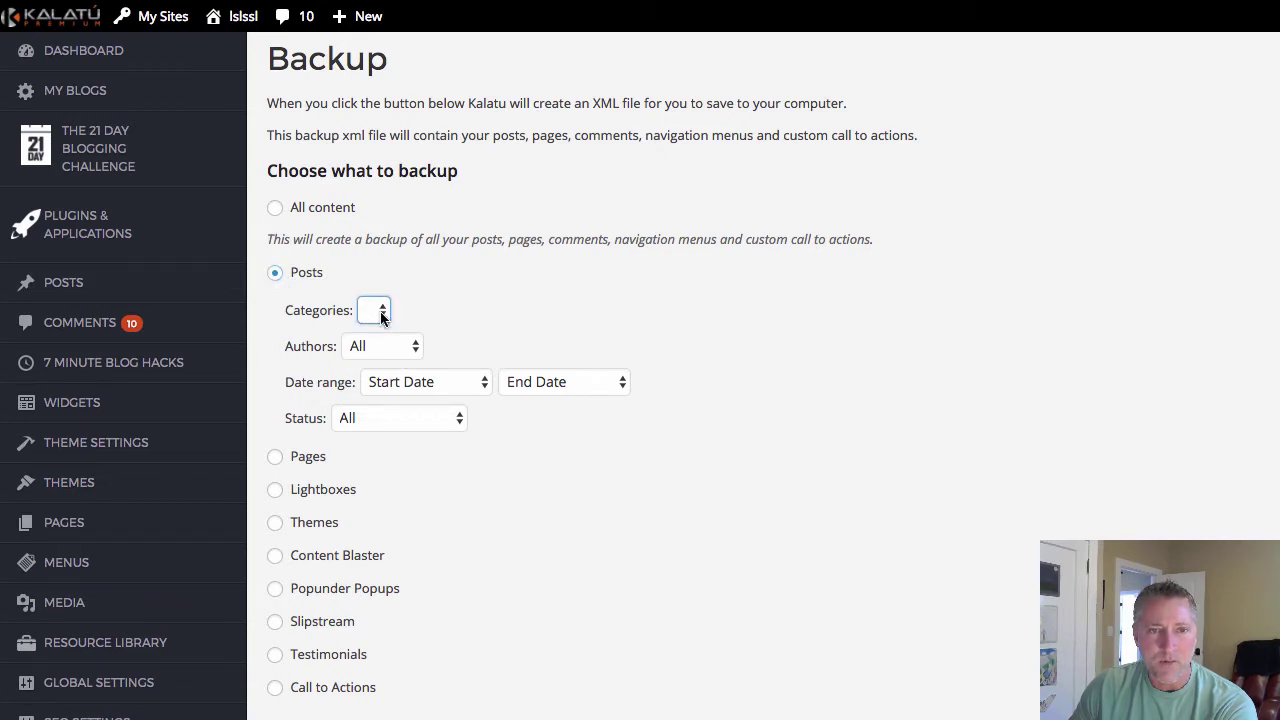
left_click(471, 320)
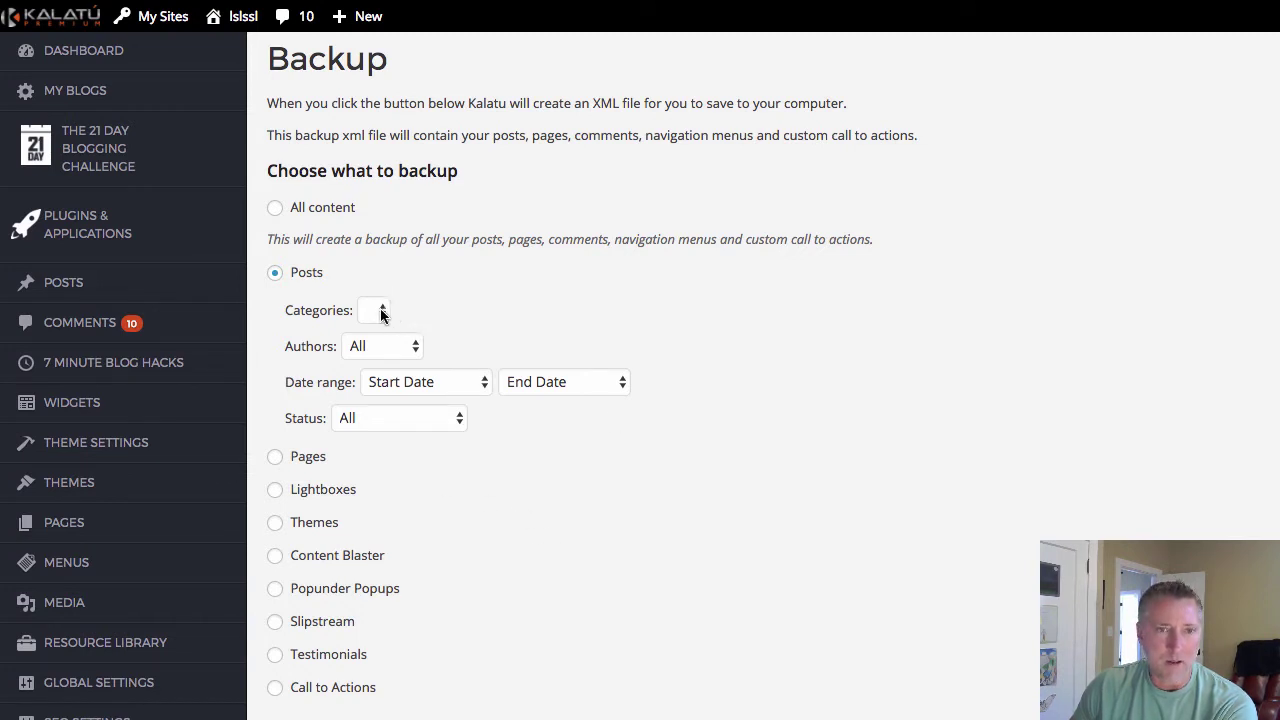
Limit the posts backup to the date range December 2014 to March 2017, with status All
left_click(400, 382)
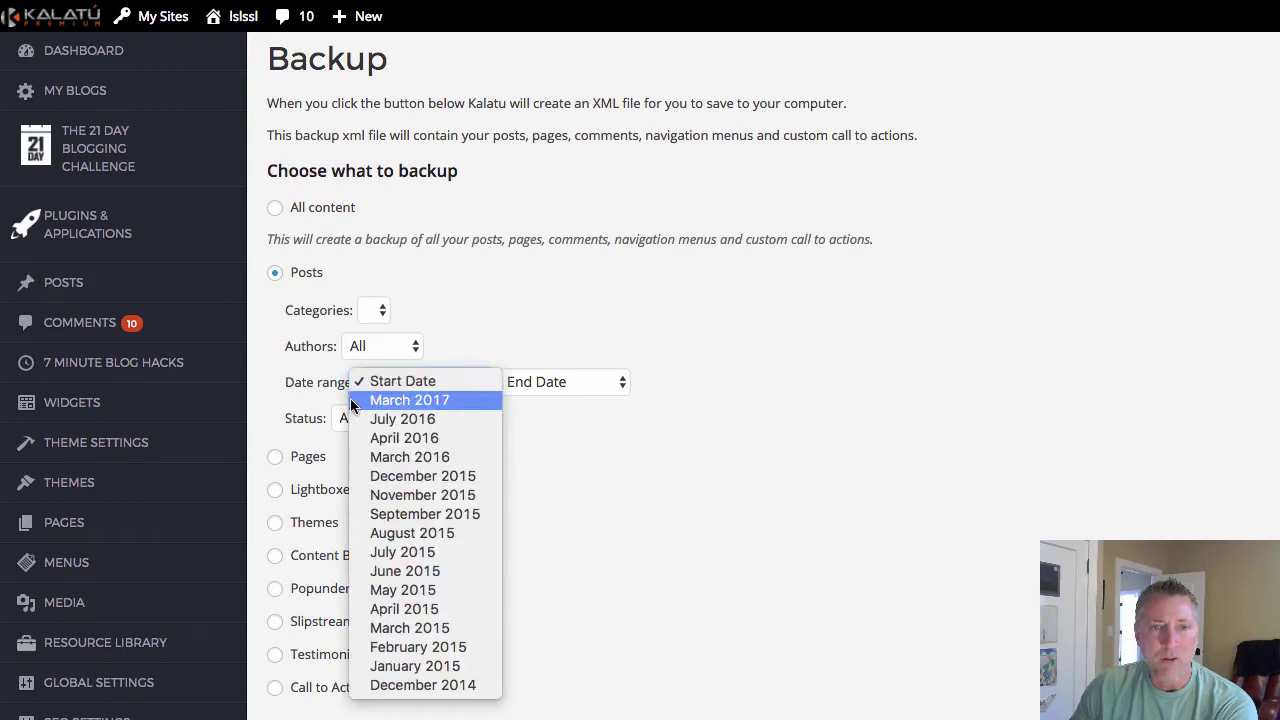
key("Escape")
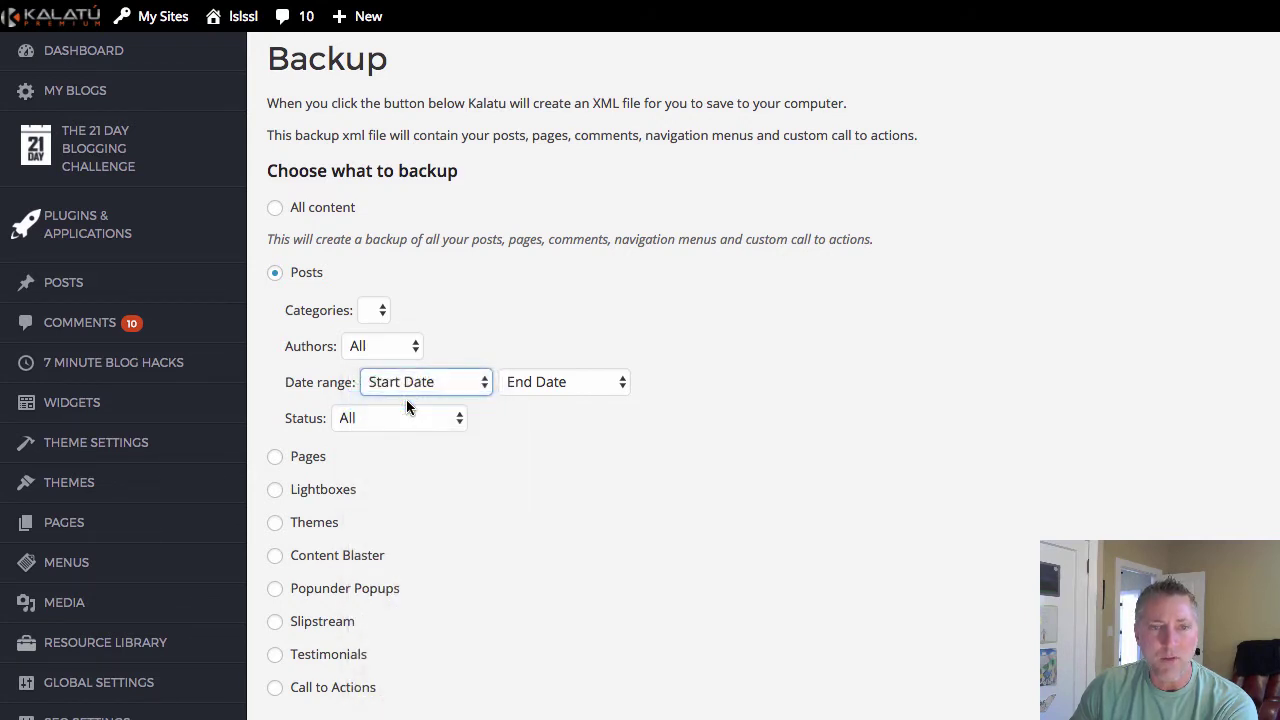
left_click(534, 390)
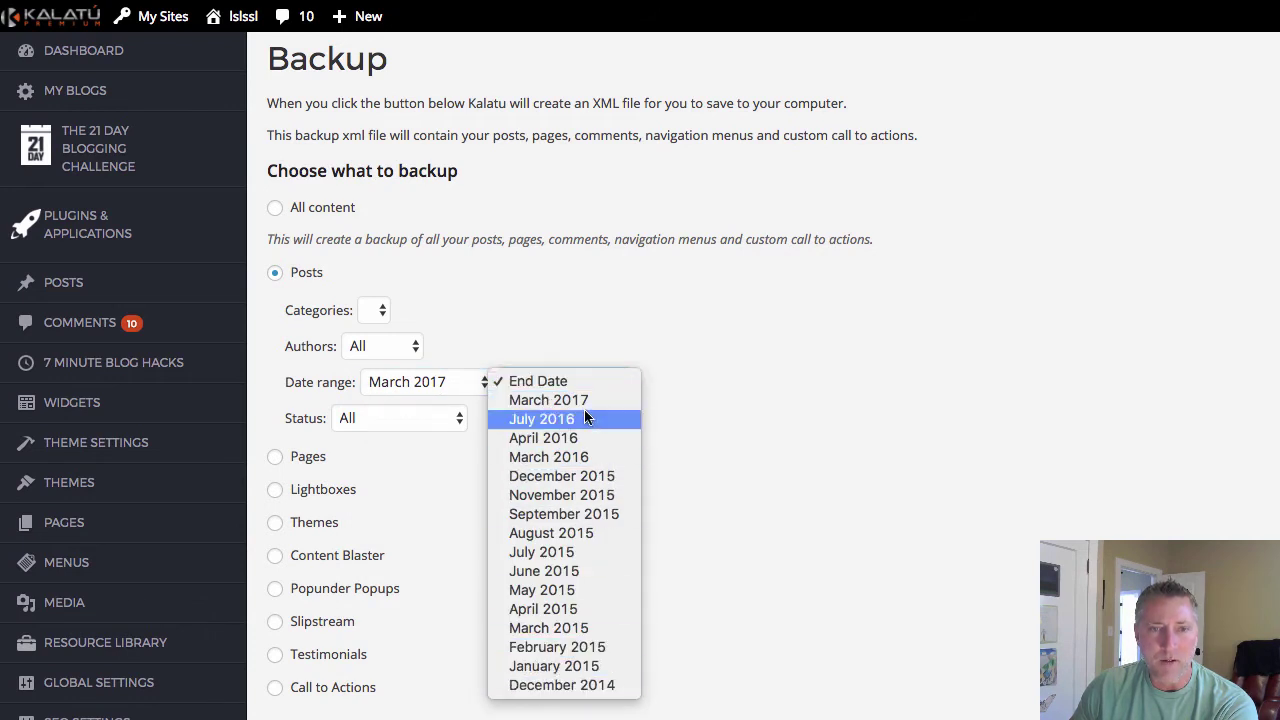
left_click(537, 402)
left_click(415, 386)
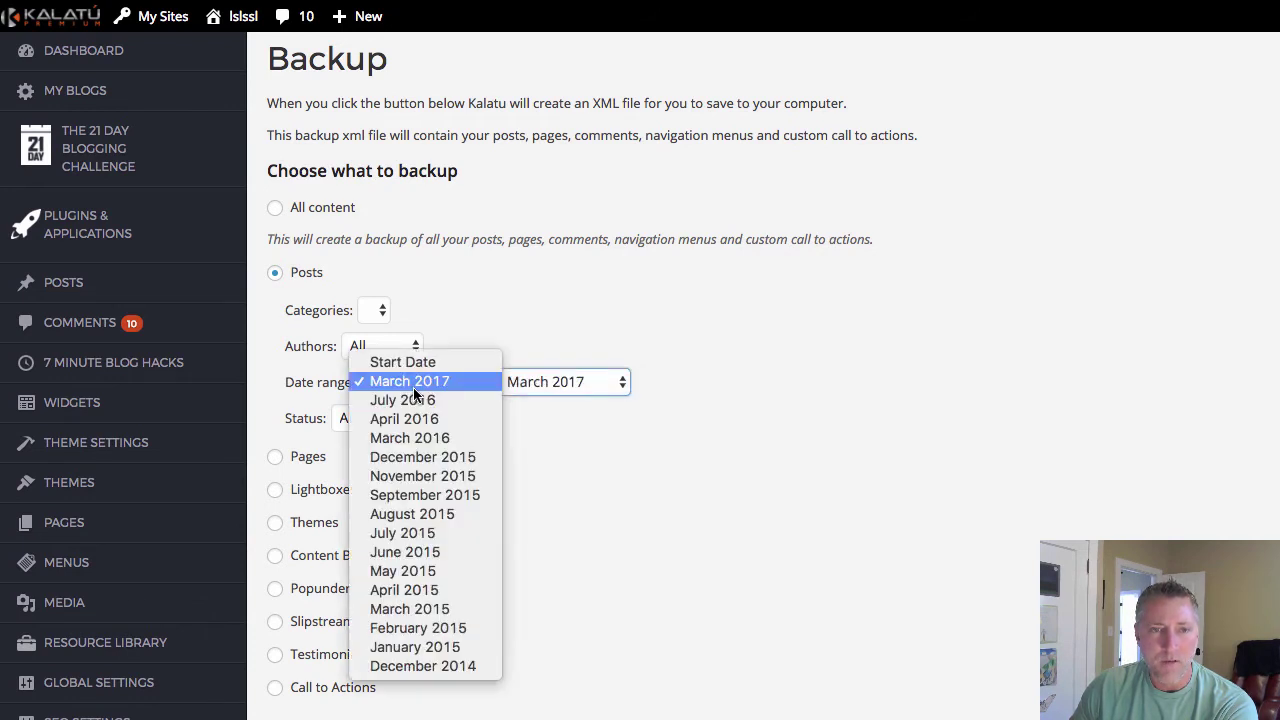
left_click(409, 666)
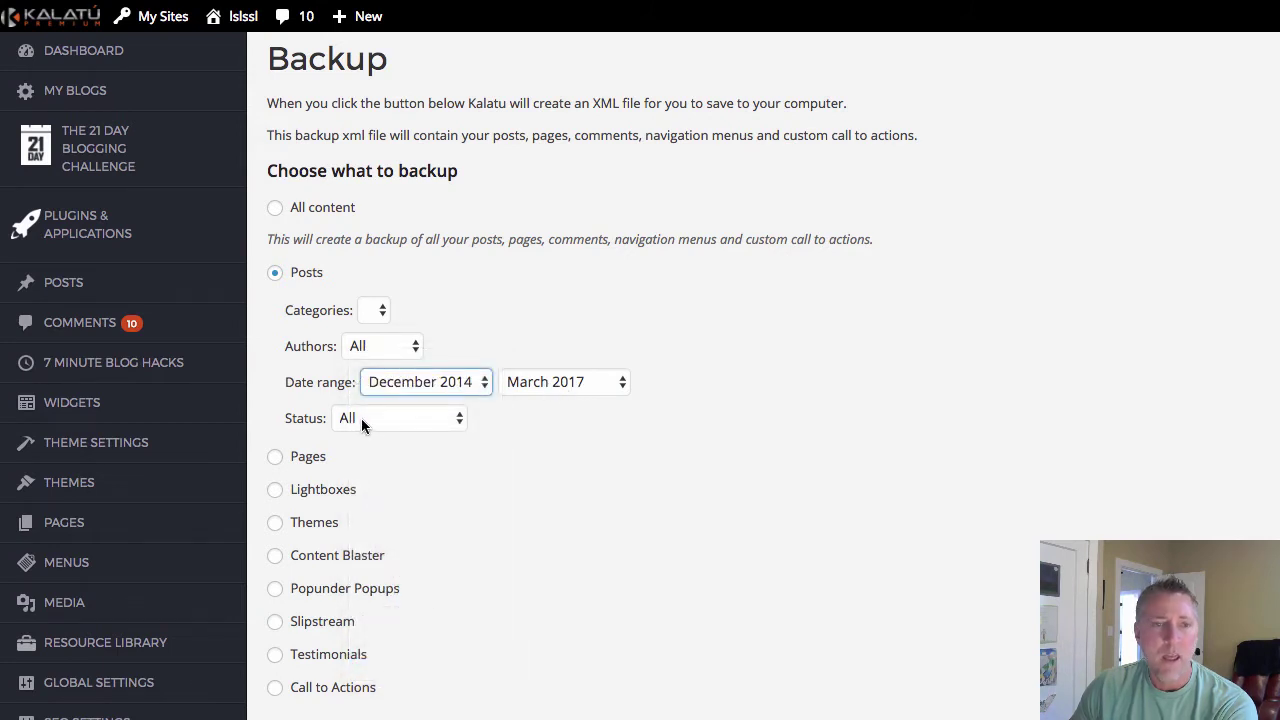
left_click(400, 418)
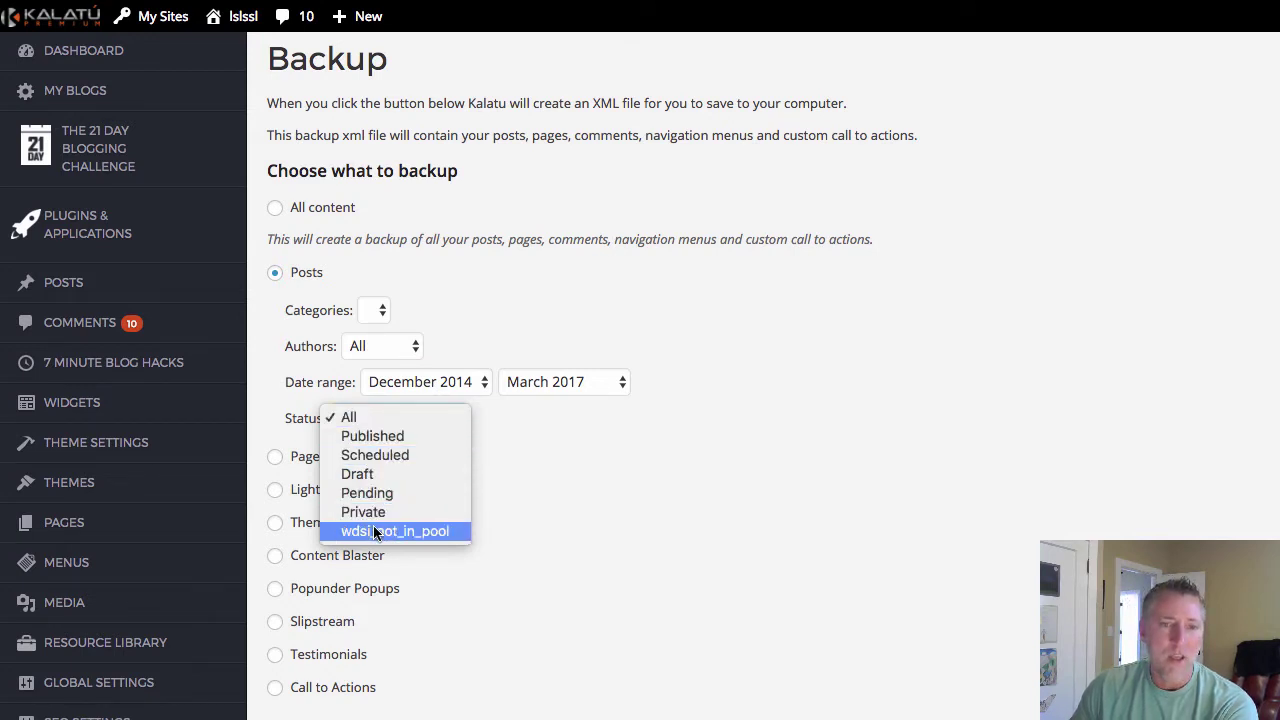
left_click(349, 418)
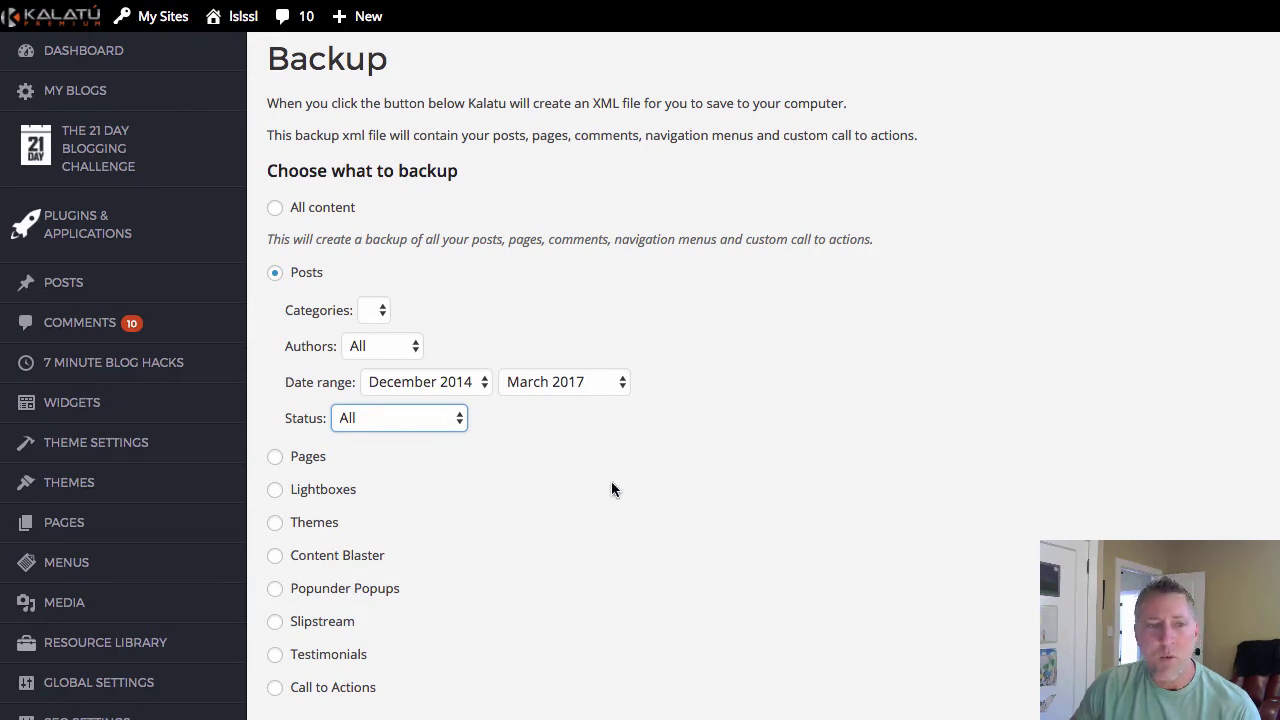
Download the backup file for the posts and another one for the pages with unrestricted dates
scroll(613, 489, "down", 2)
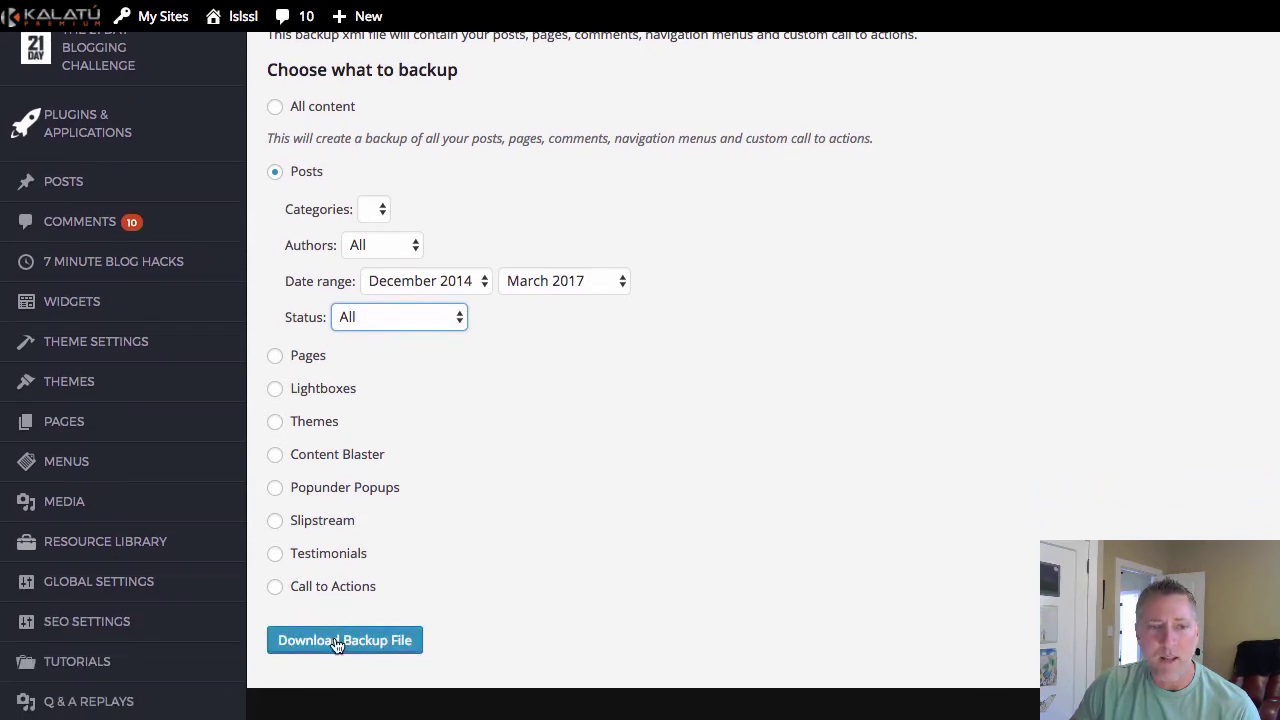
left_click(338, 648)
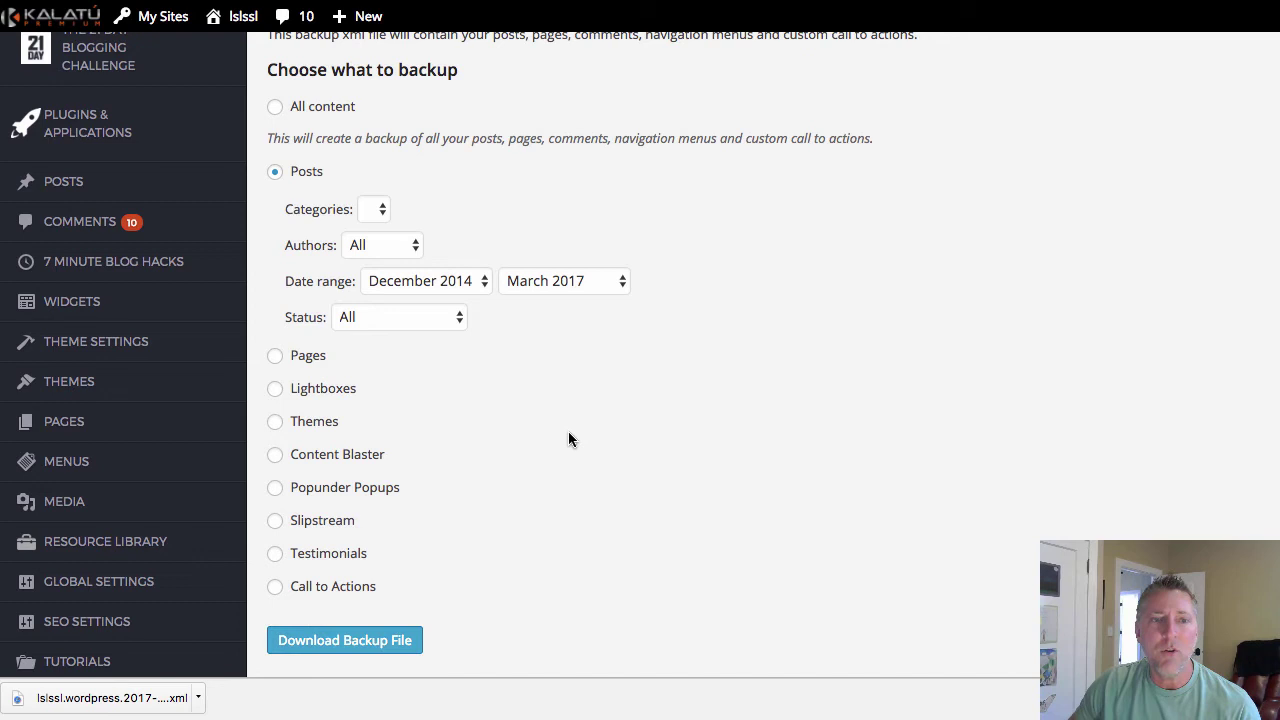
left_click(279, 360)
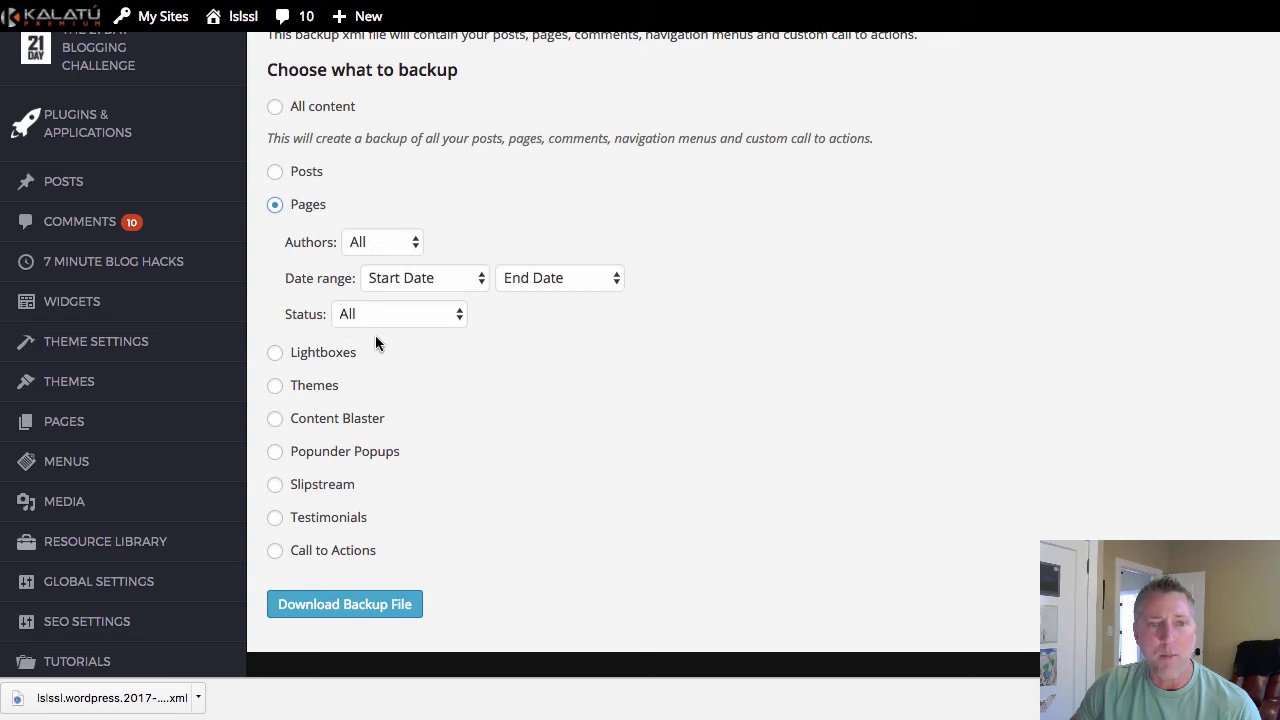
left_click(334, 603)
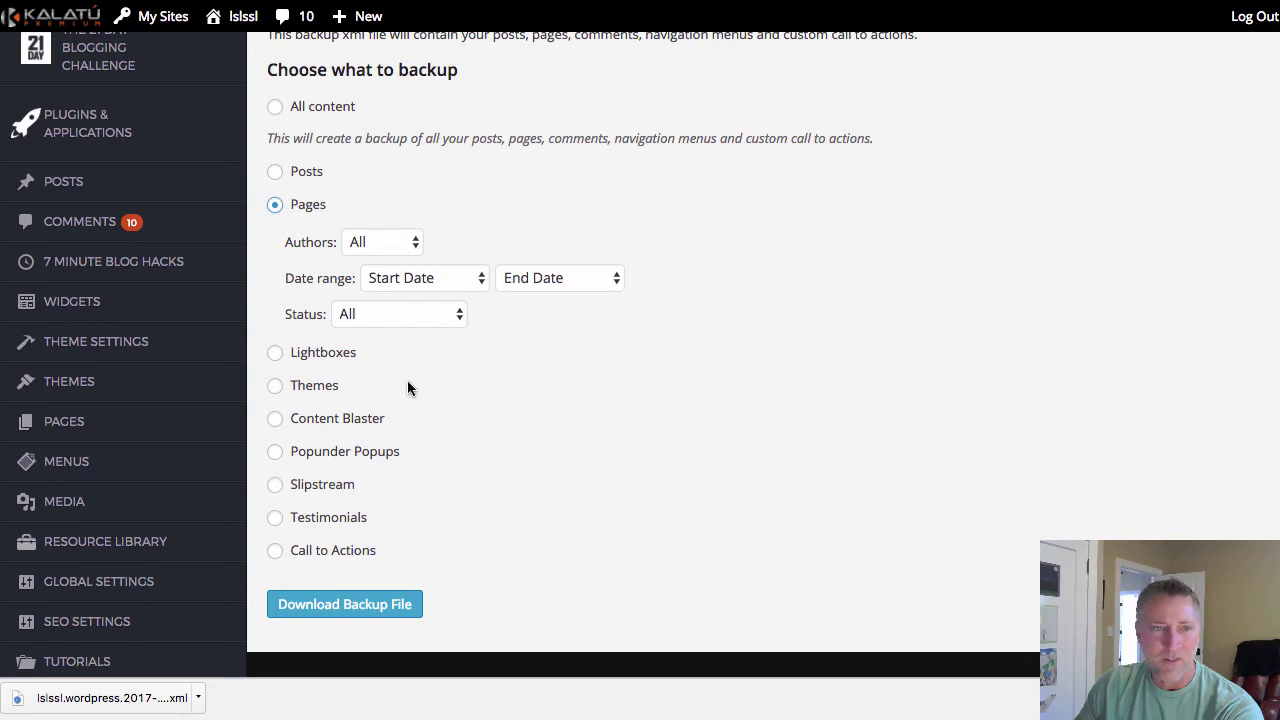
Look through the blog's admin sections for the place where the uploaded images are kept
scroll(87, 130, "up", 1)
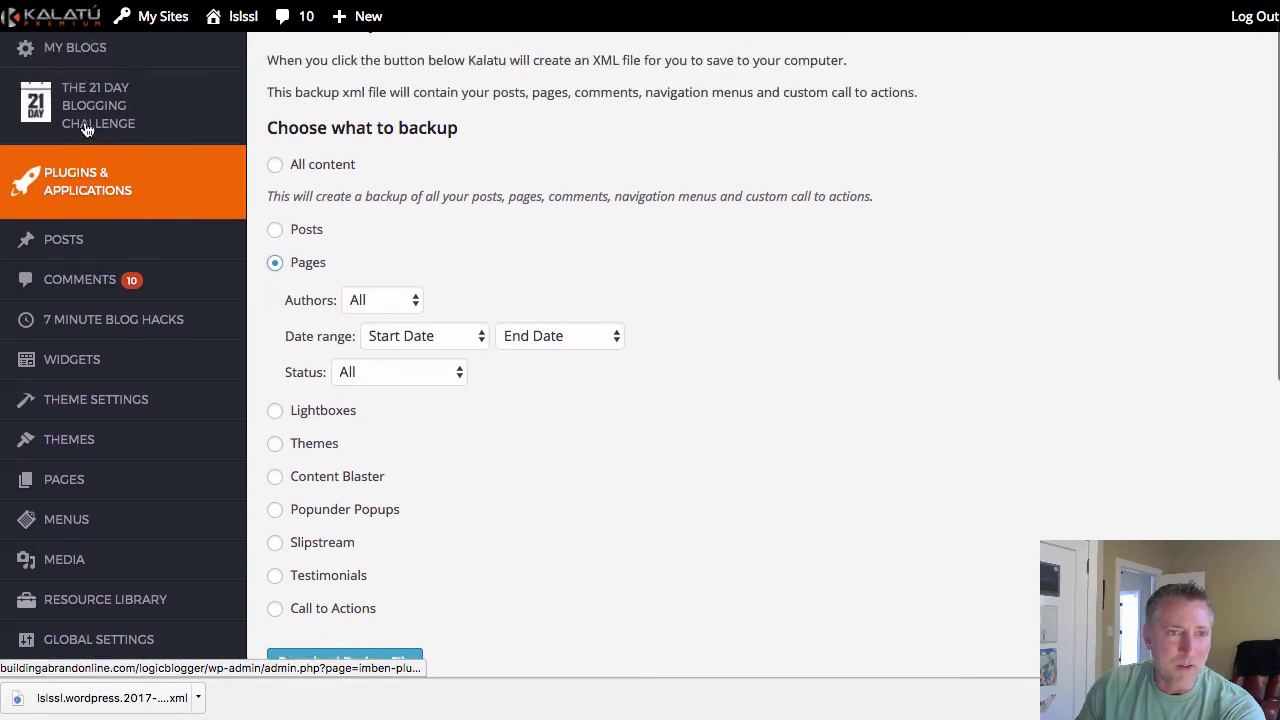
scroll(95, 485, "up", 1)
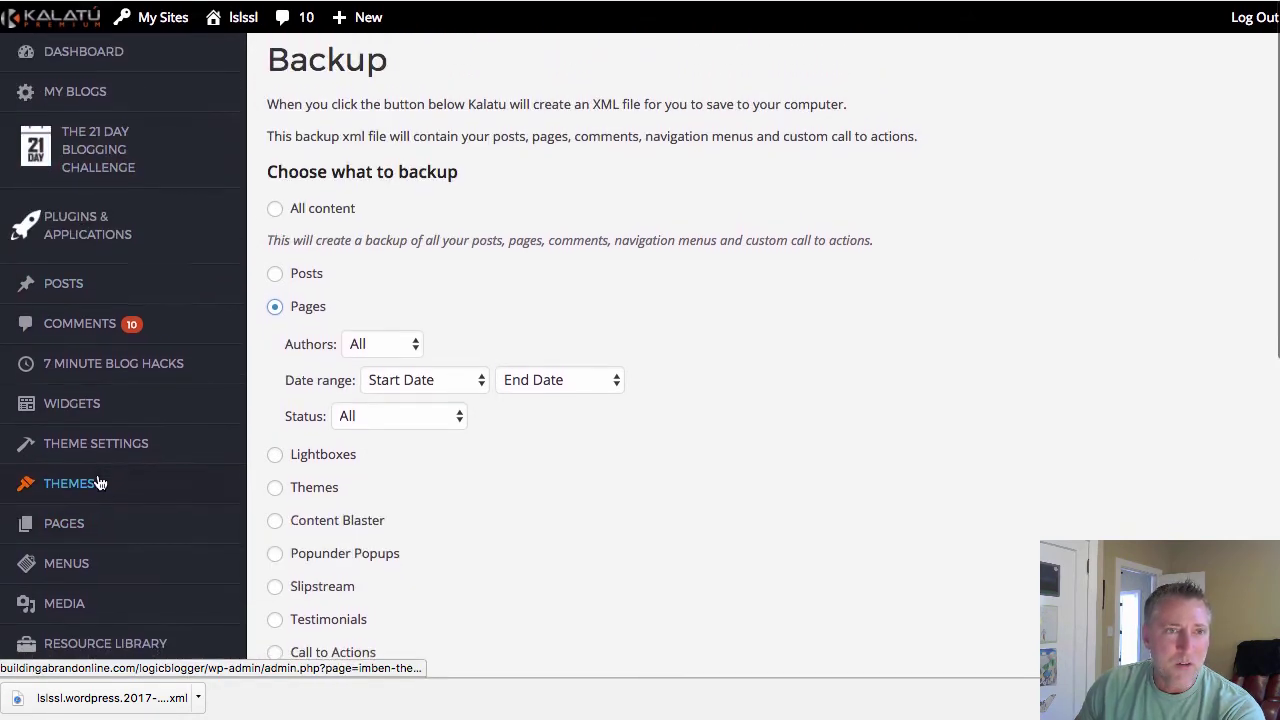
scroll(96, 249, "down", 2)
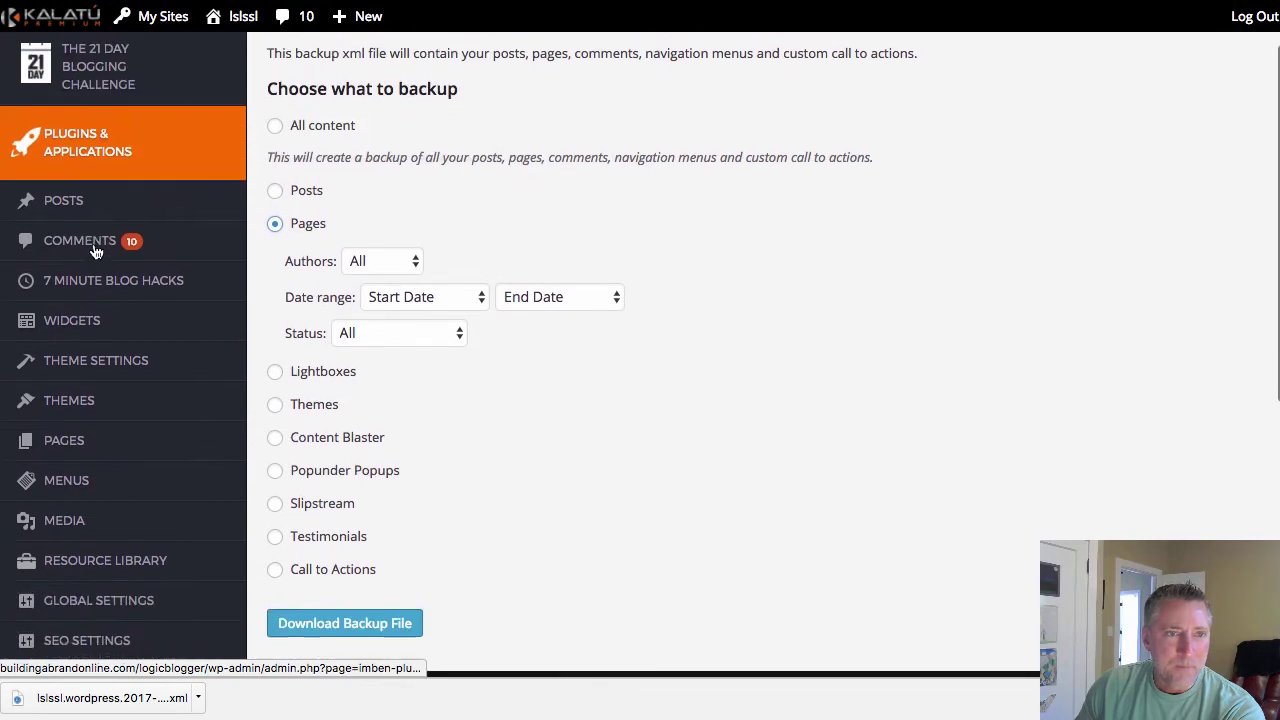
scroll(95, 250, "down", 4)
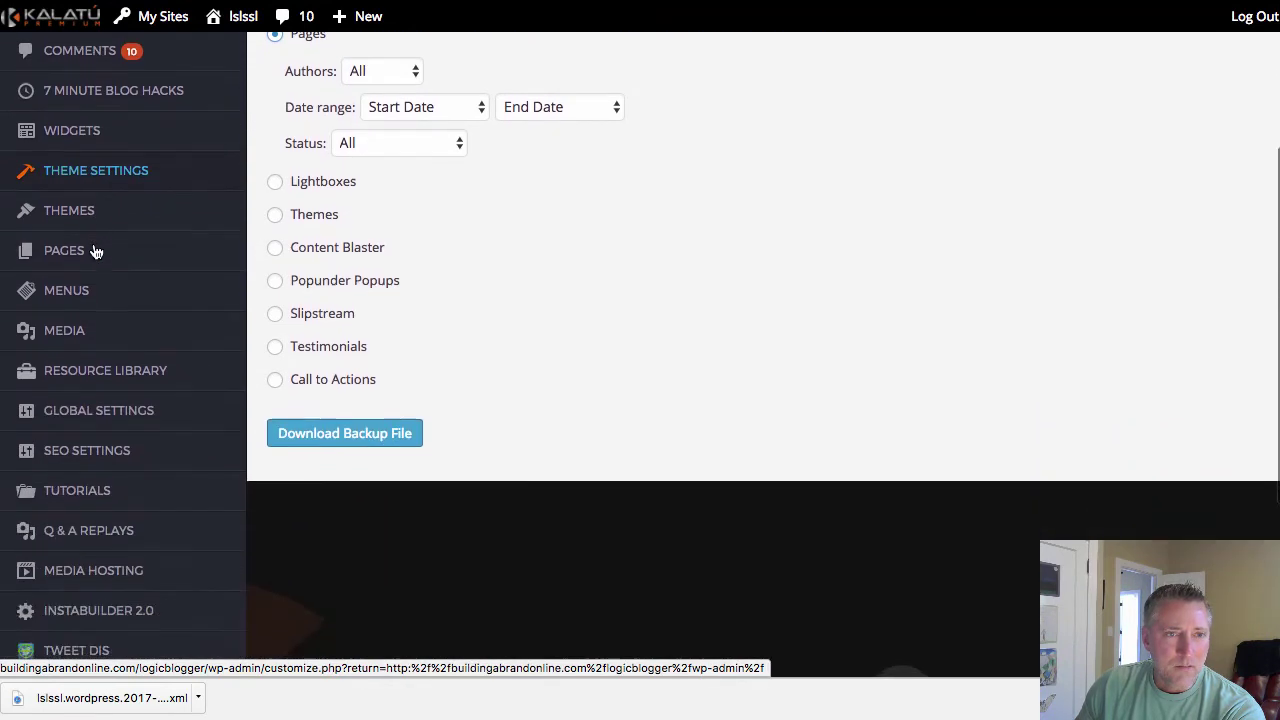
scroll(95, 250, "down", 1)
scroll(95, 250, "down", 1)
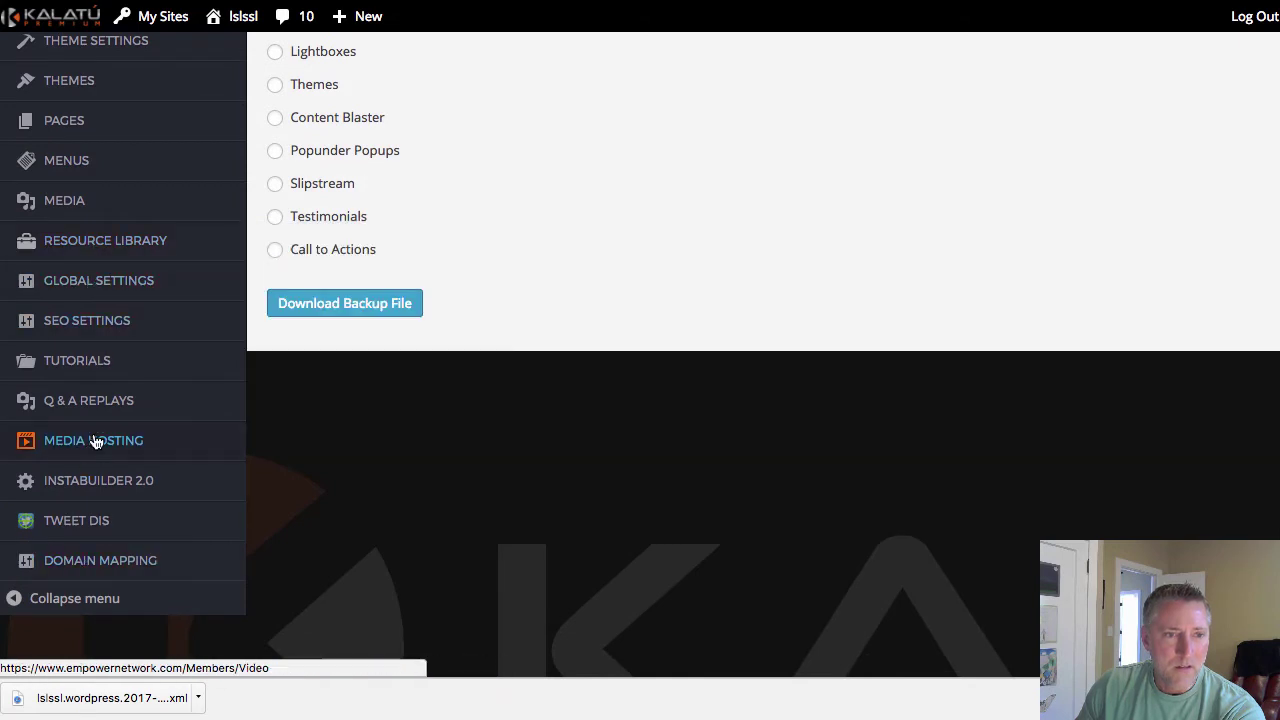
scroll(86, 257, "up", 4)
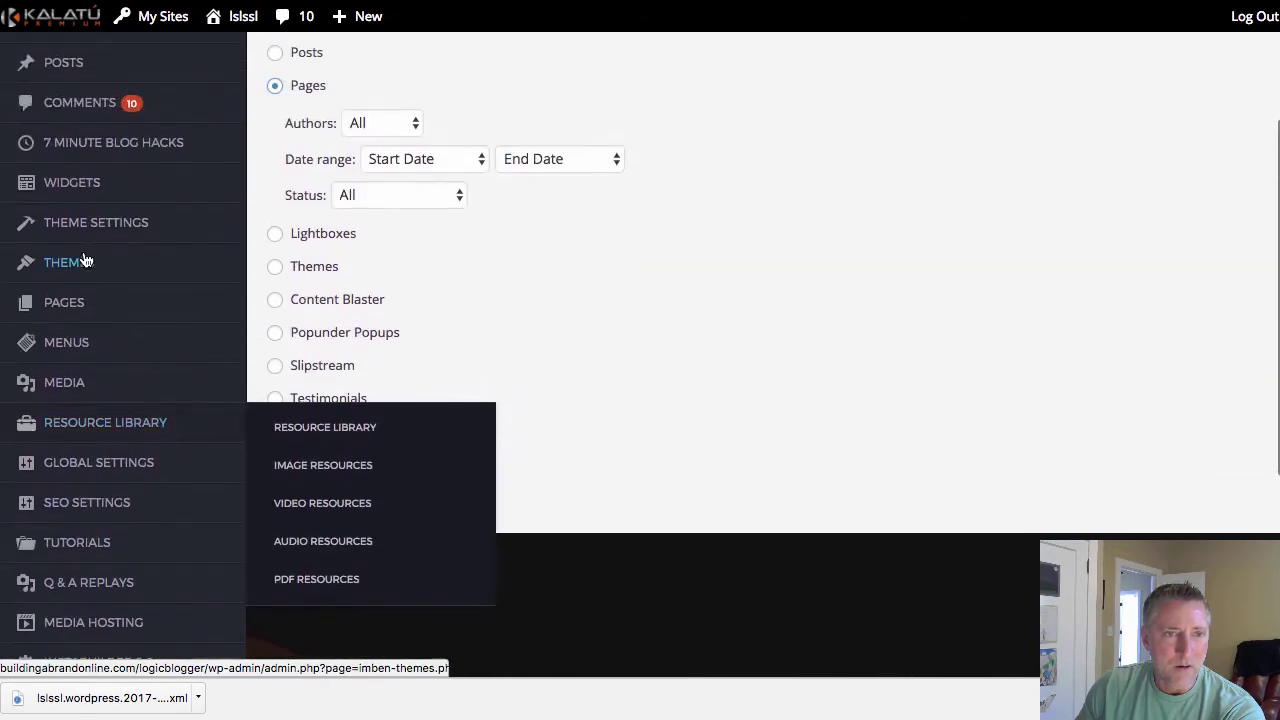
scroll(86, 261, "up", 5)
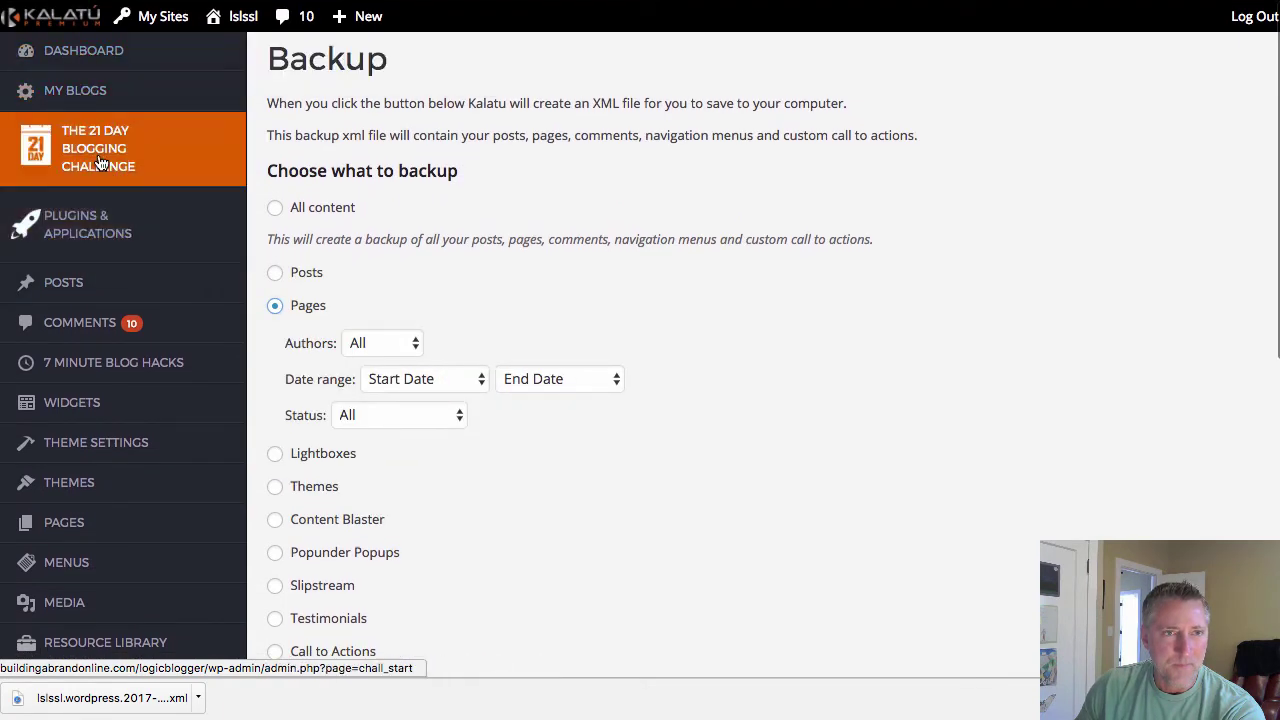
scroll(100, 300, "down", 2)
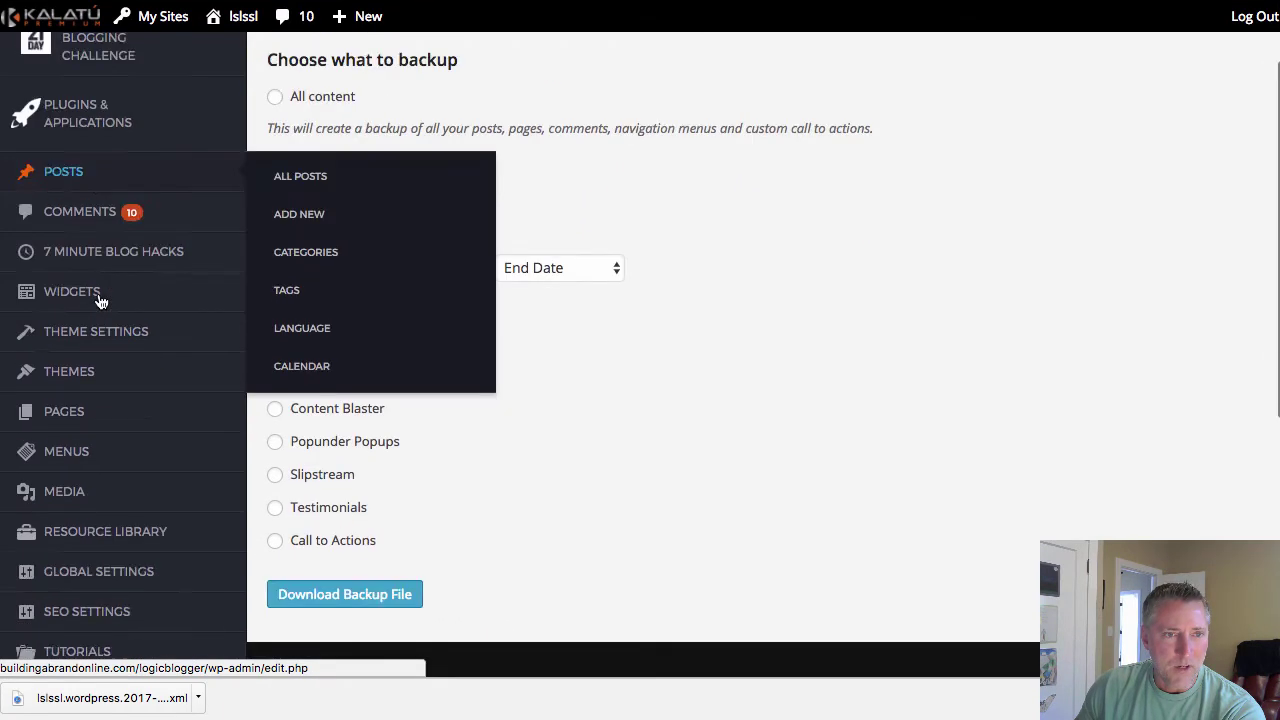
scroll(100, 300, "down", 1)
mouse_move(114, 386)
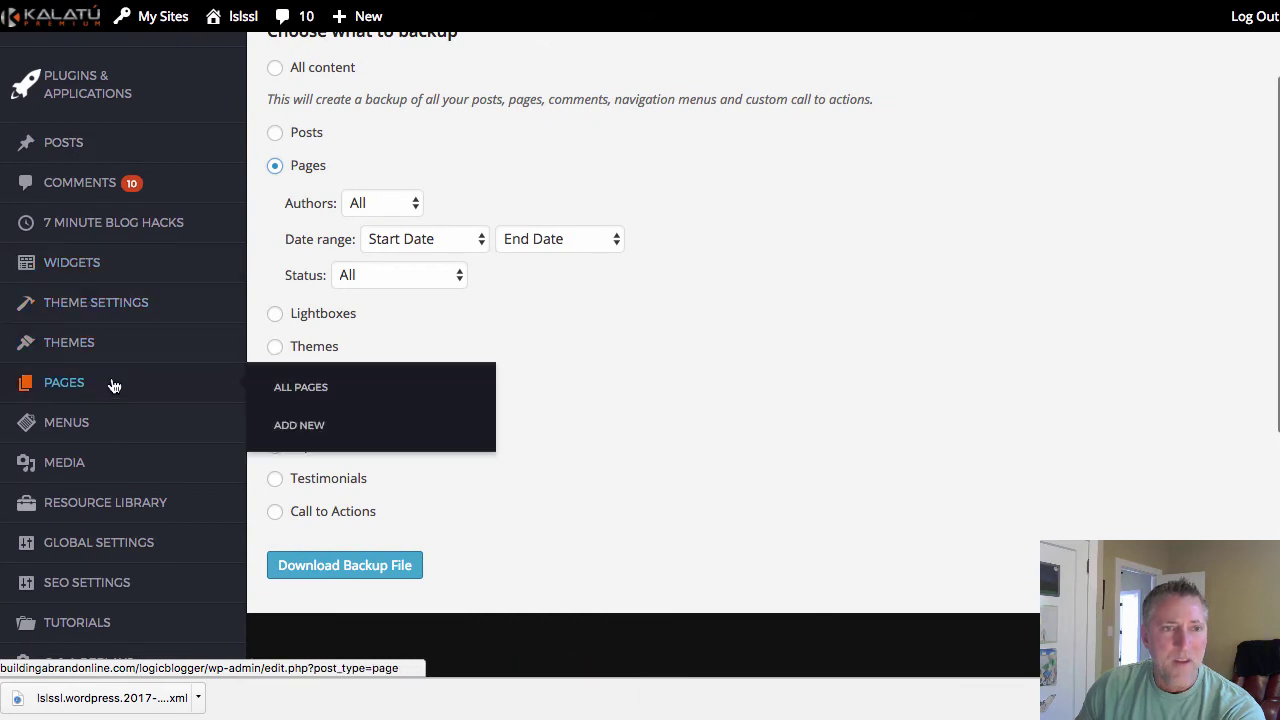
scroll(114, 399, "down", 2)
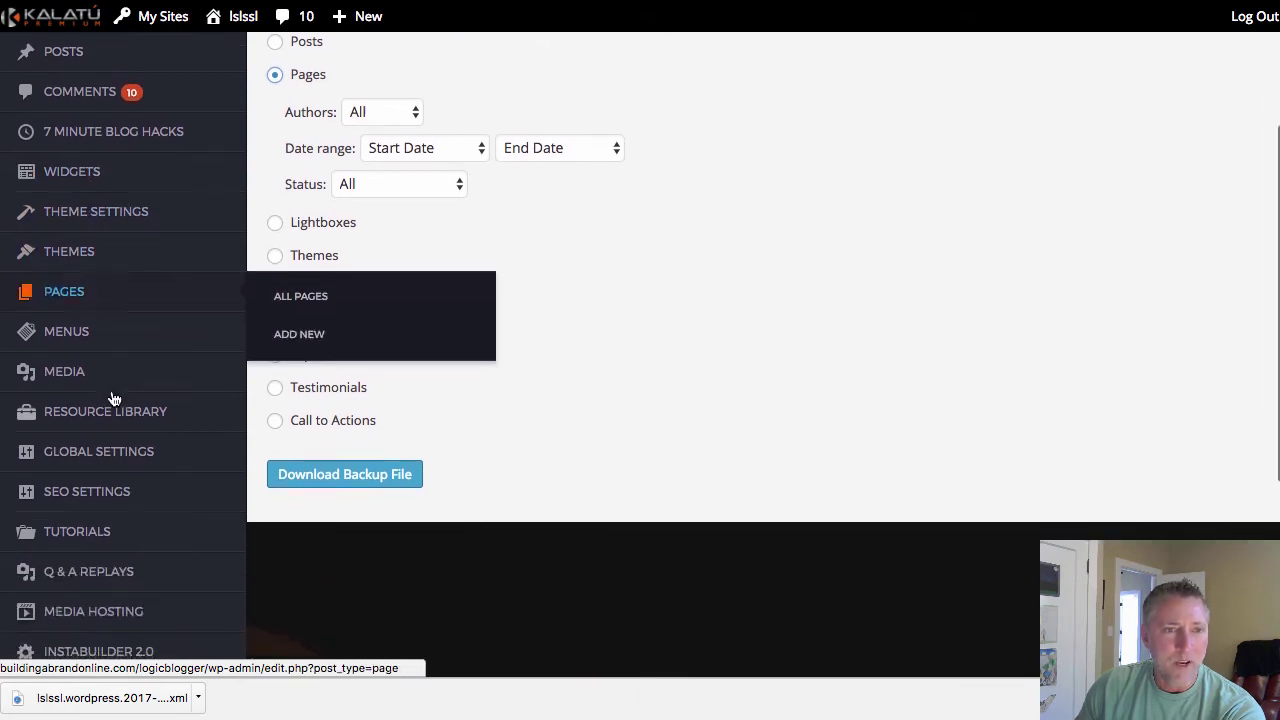
mouse_move(70, 373)
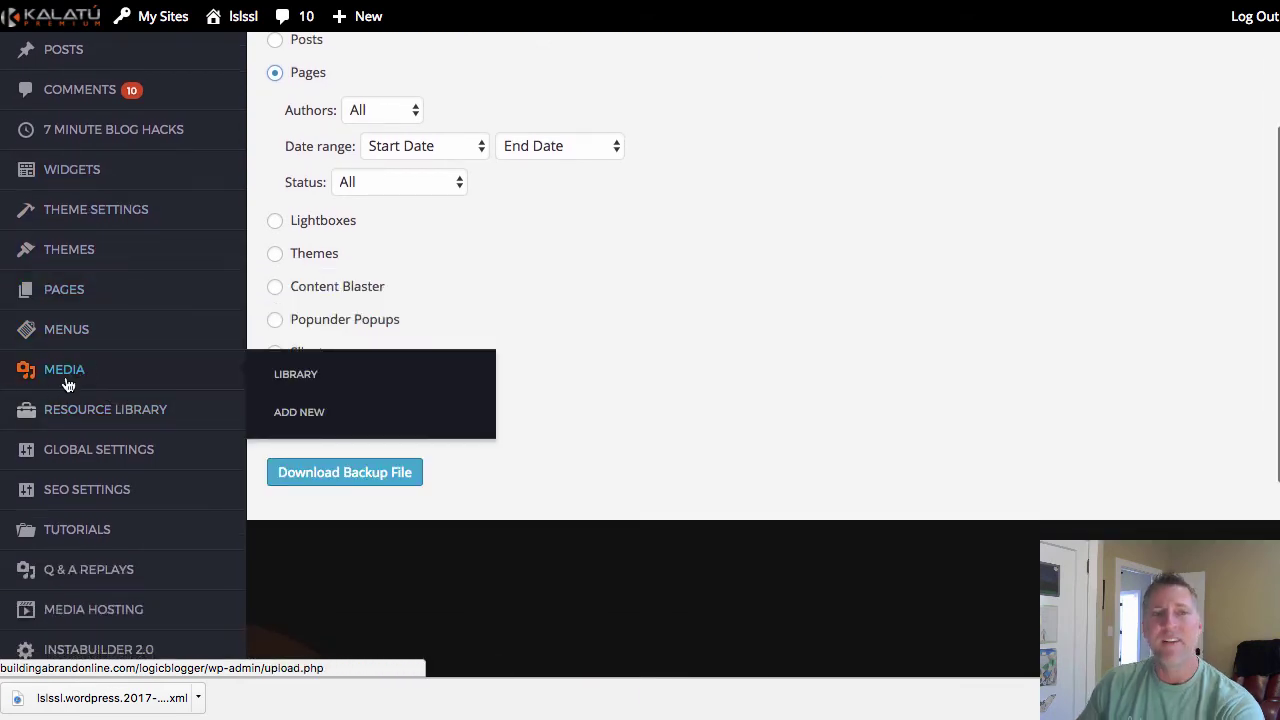
Open the Media Library and try saving the first item's full-size image from its attachment details, cancelling before the file is saved
left_click(66, 378)
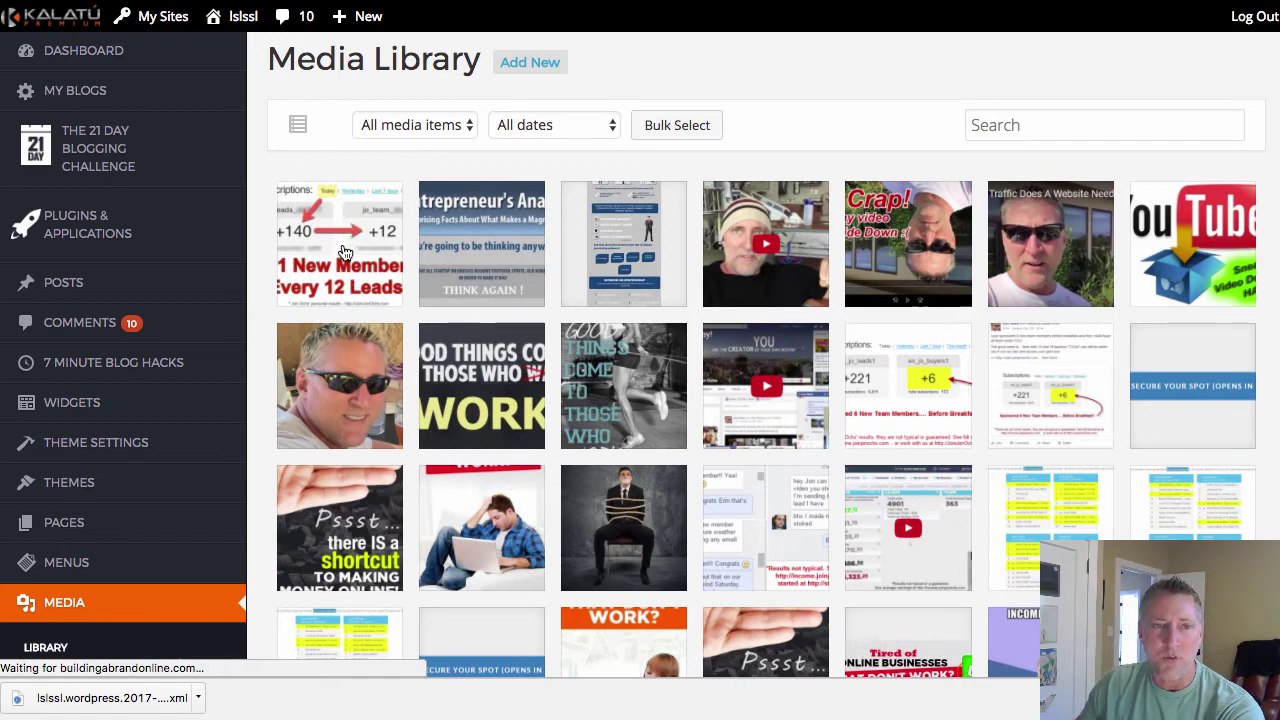
left_click(334, 245)
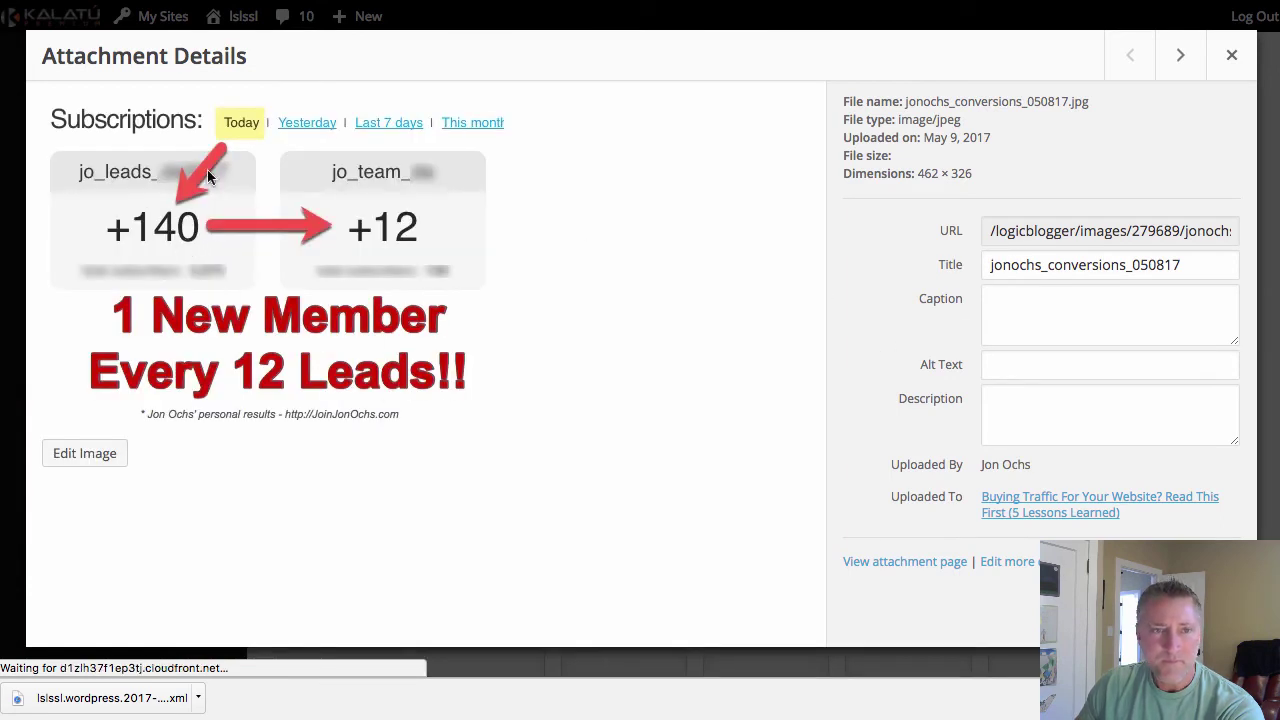
right_click(262, 267)
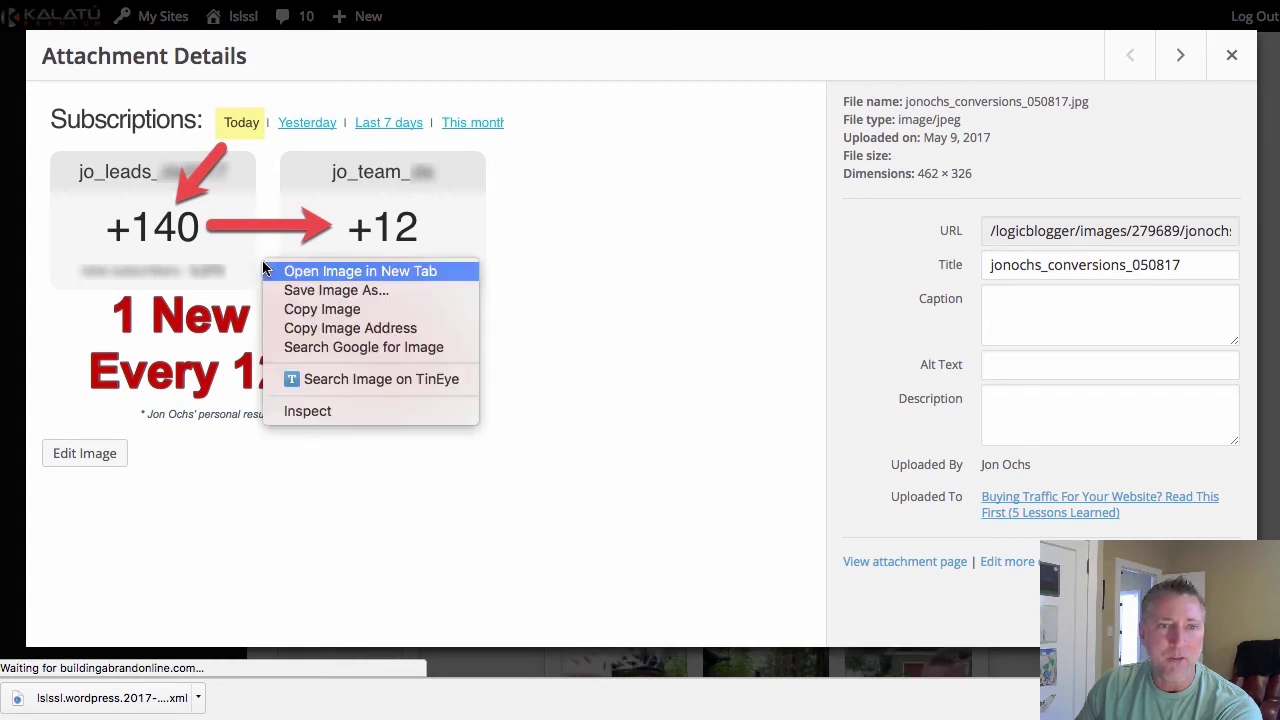
left_click(312, 290)
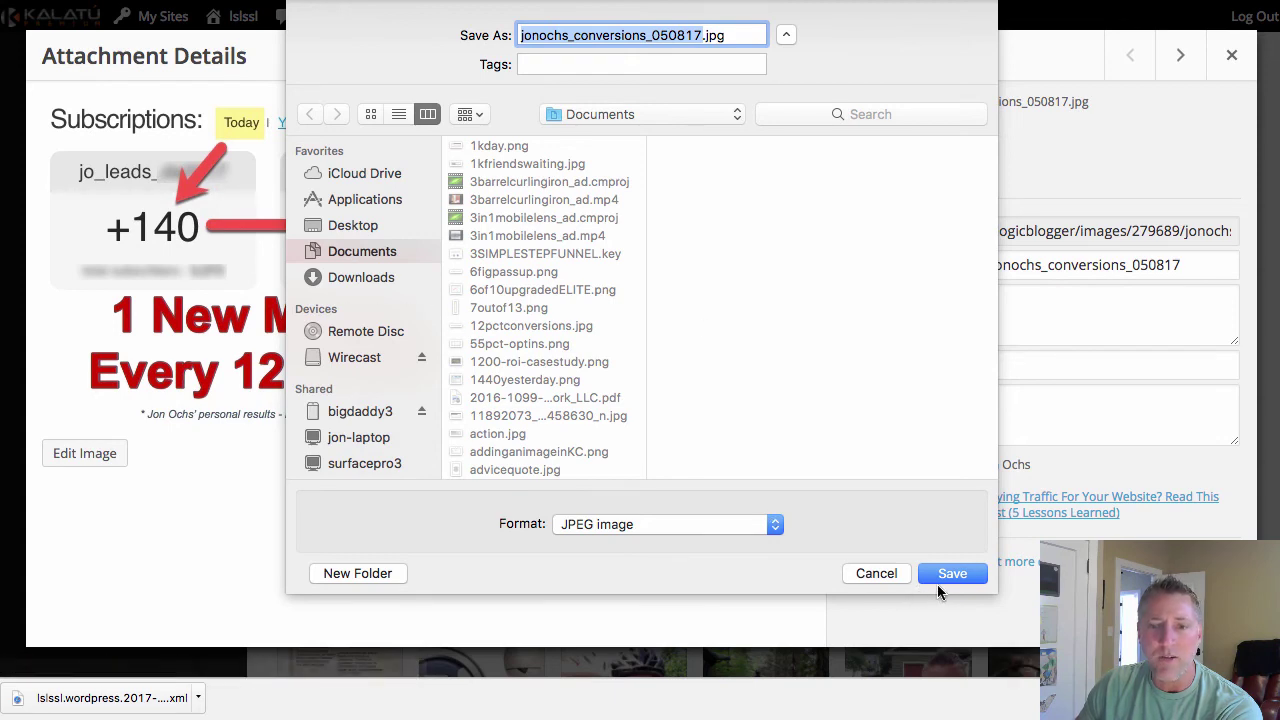
left_click(876, 574)
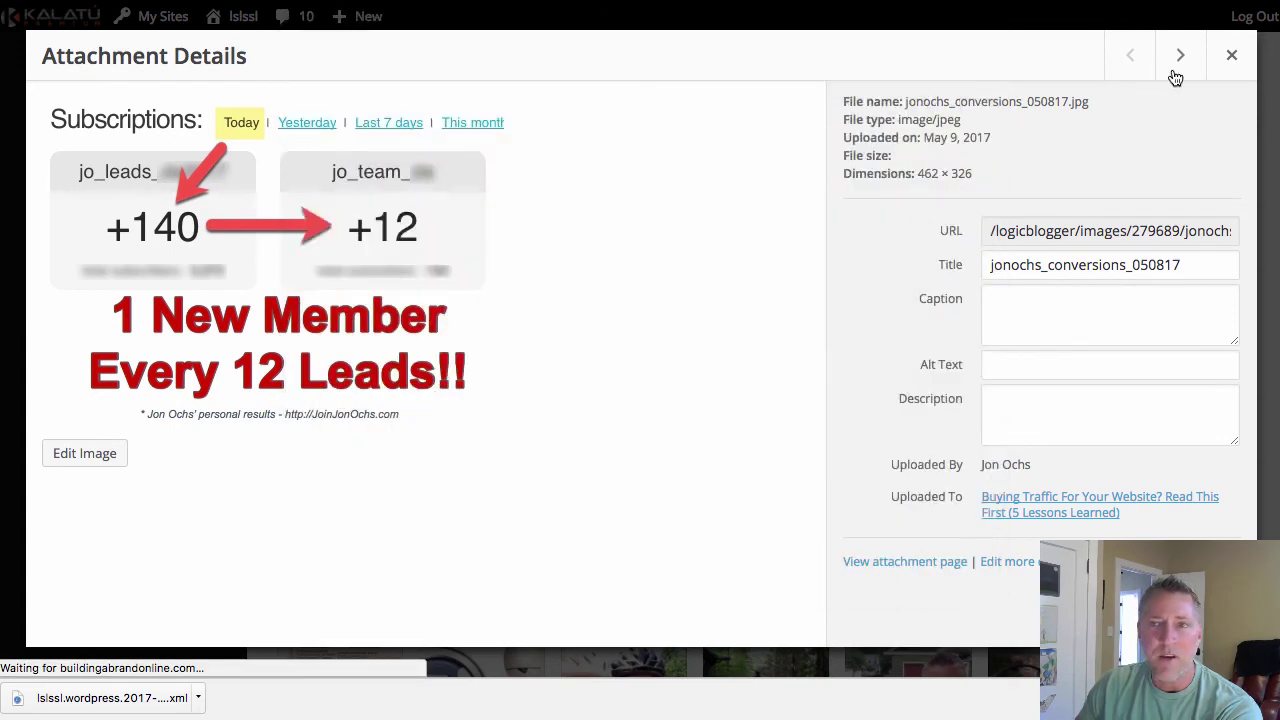
left_click(1232, 58)
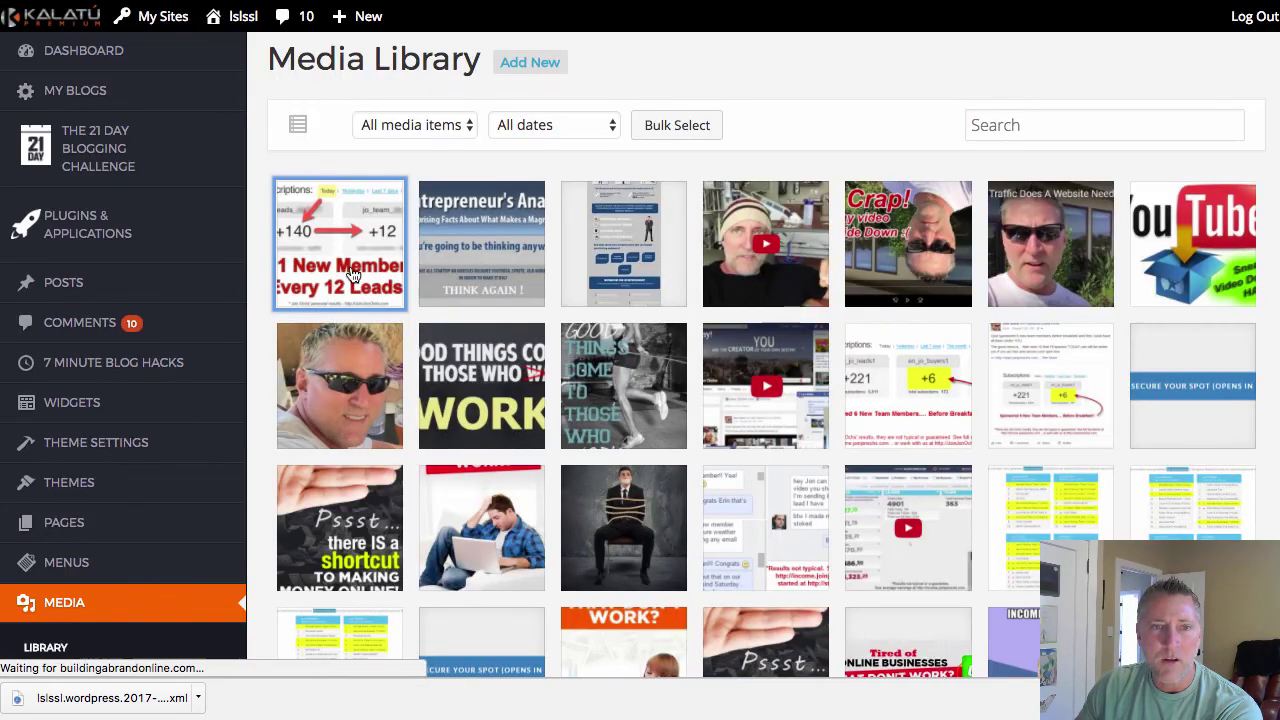
Try saving the second library image, staticinaworldofchange.jpg, from its attachment details, then cancel and return to the library
left_click(457, 240)
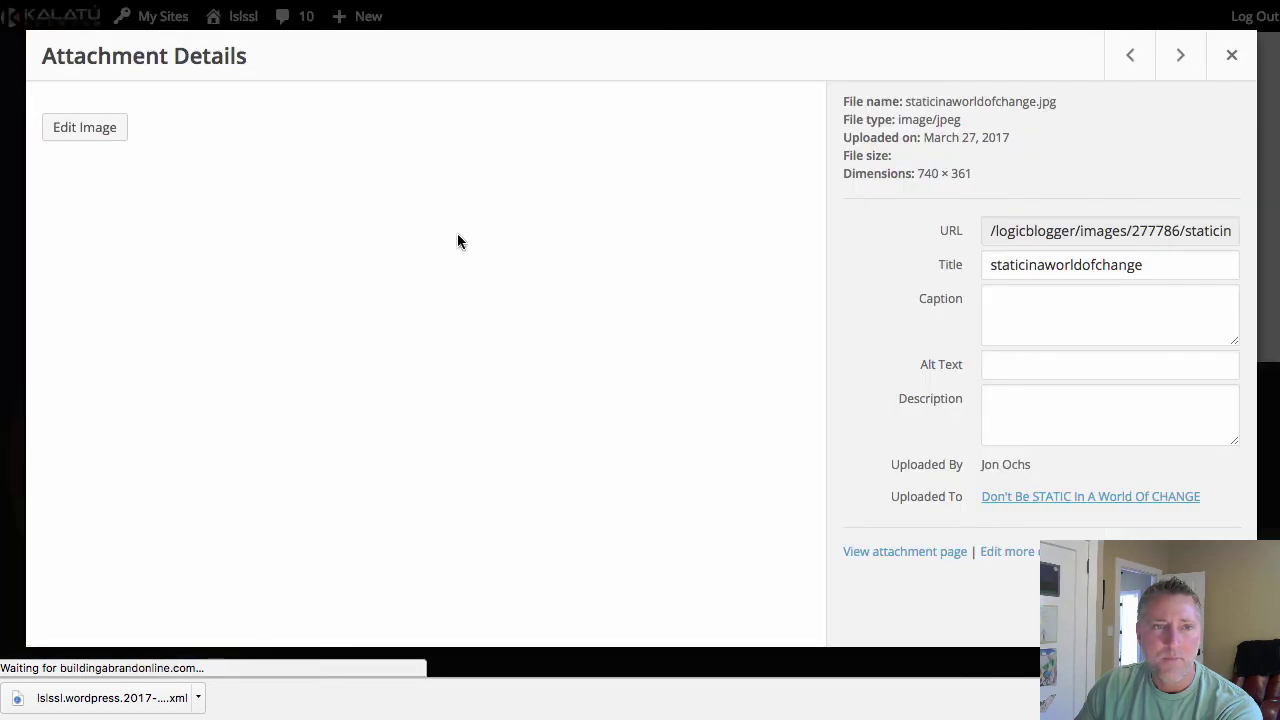
right_click(250, 285)
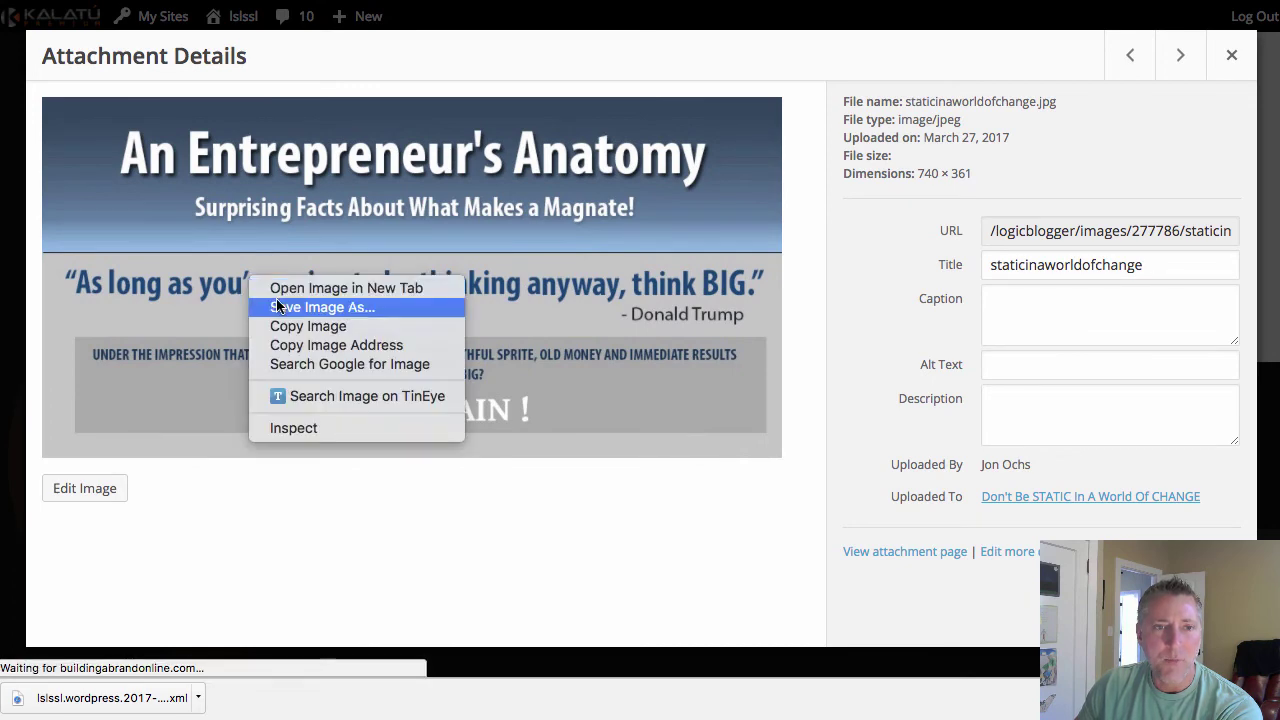
left_click(277, 309)
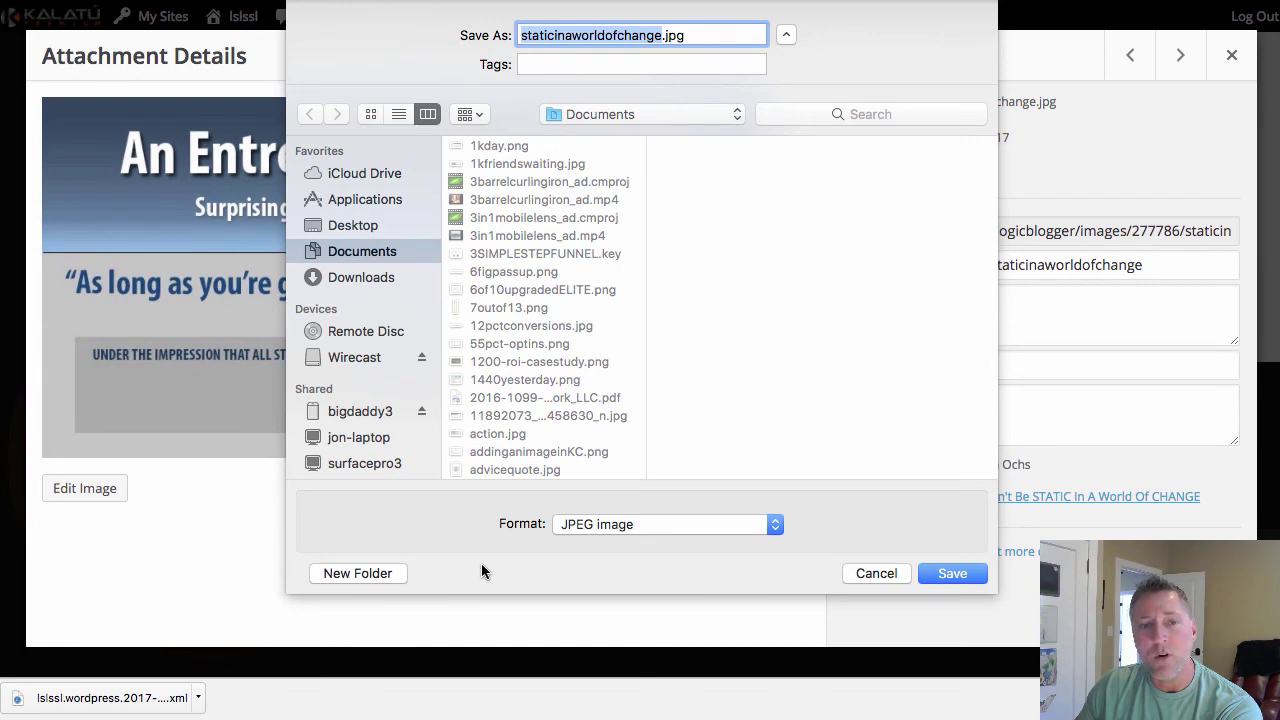
left_click(867, 575)
left_click(1231, 58)
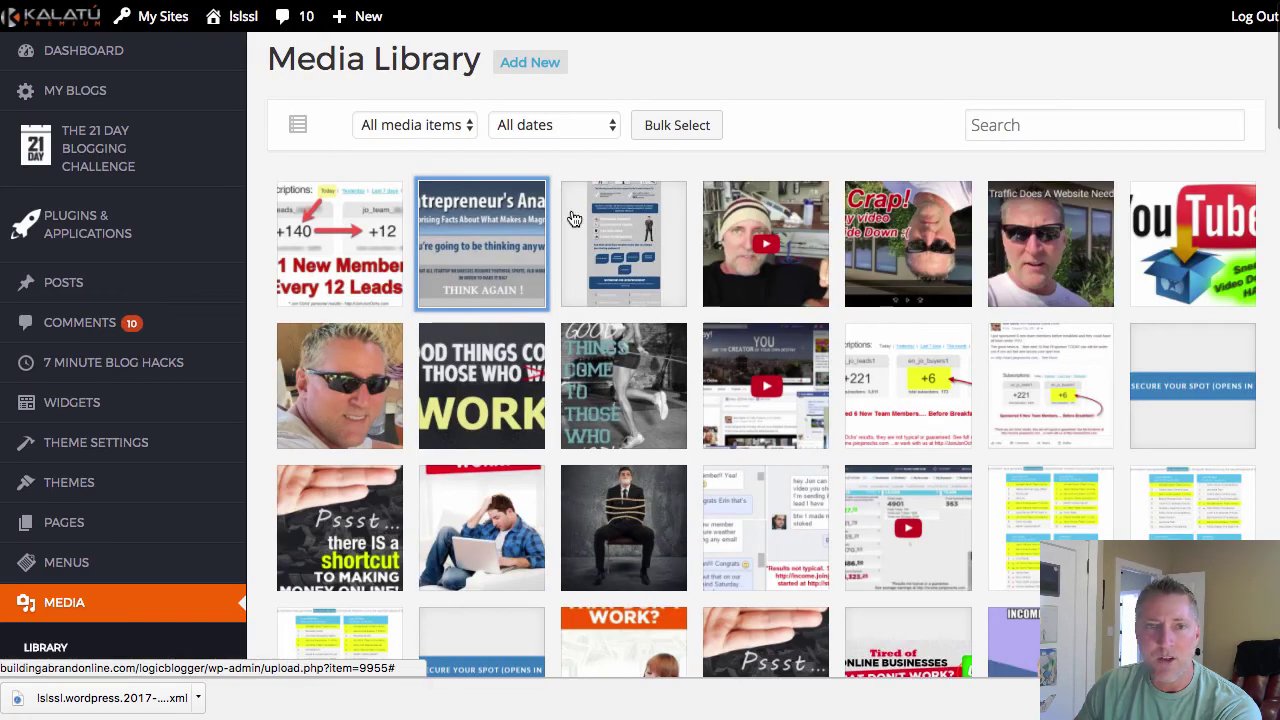
scroll(707, 402, "down", 5)
scroll(707, 402, "down", 20)
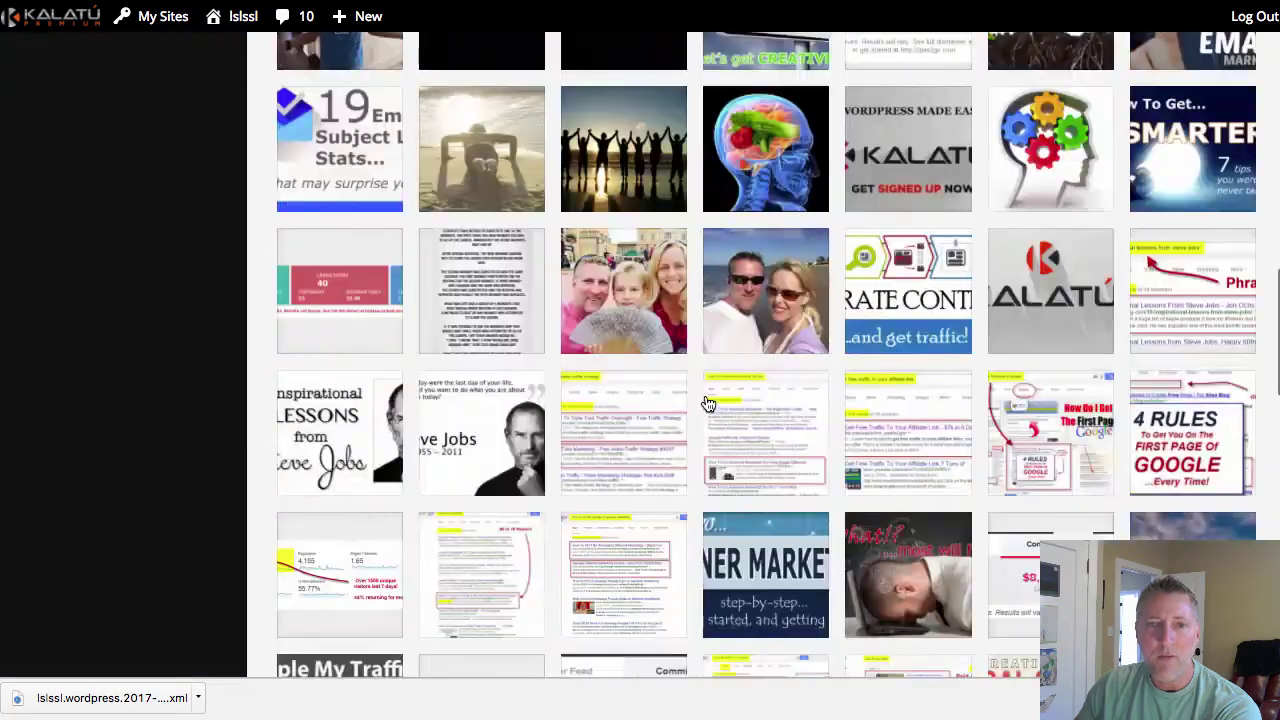
scroll(707, 402, "up", 20)
scroll(707, 402, "up", 12)
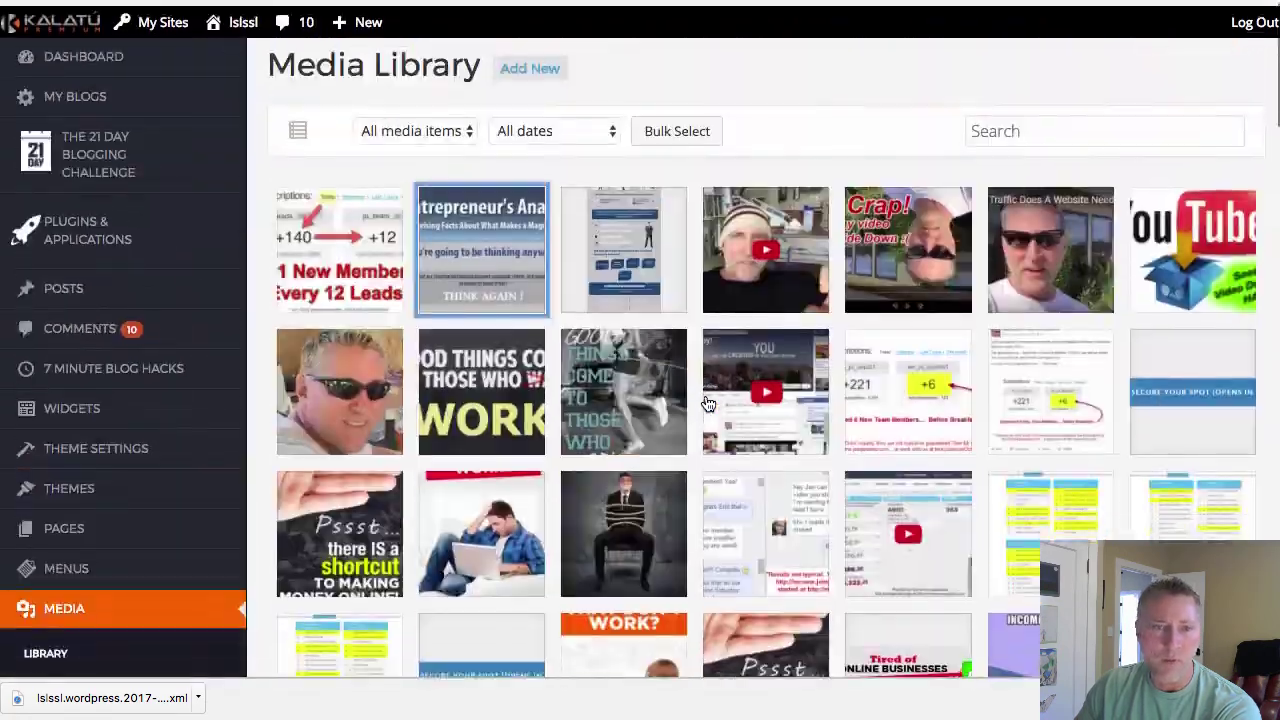